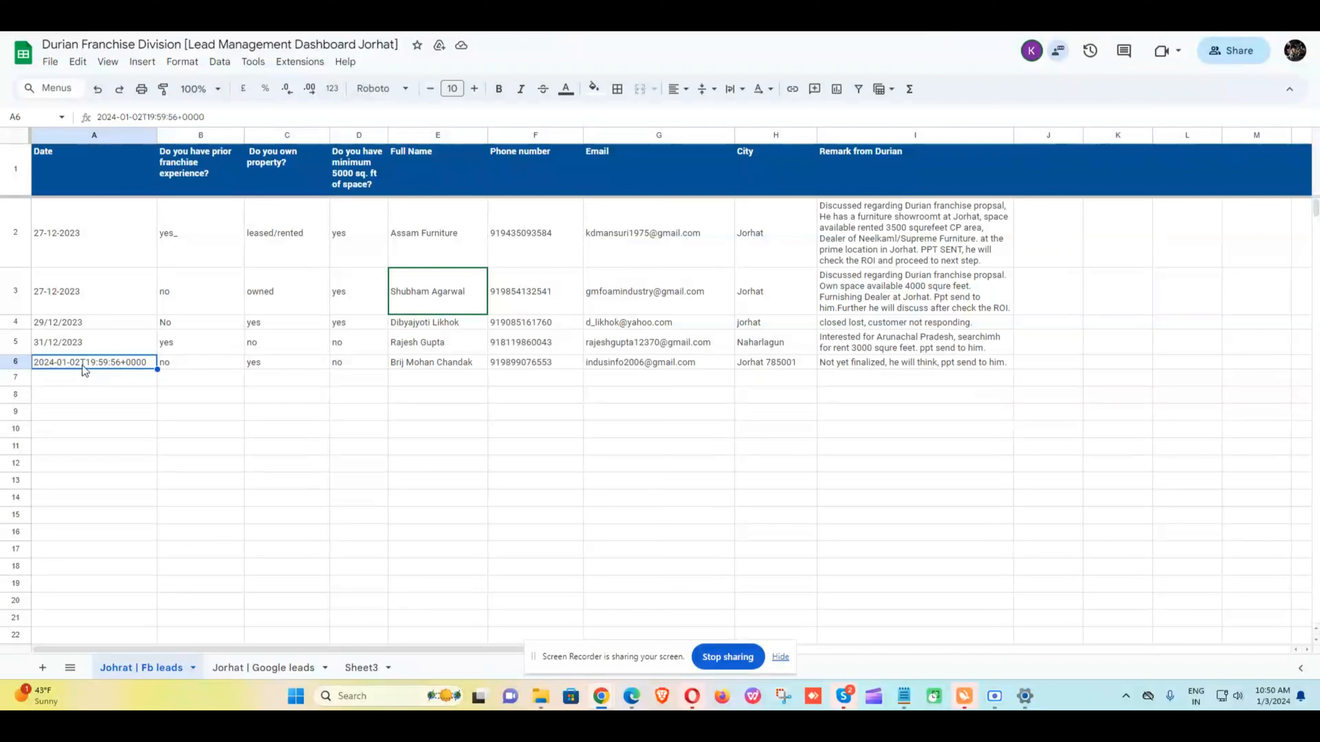
pyautogui.click(84, 377)
pyautogui.click(80, 363)
# - Insert a new column between City and Remark from Durian, and widen it to roughly twice its width
pyautogui.click(778, 133)
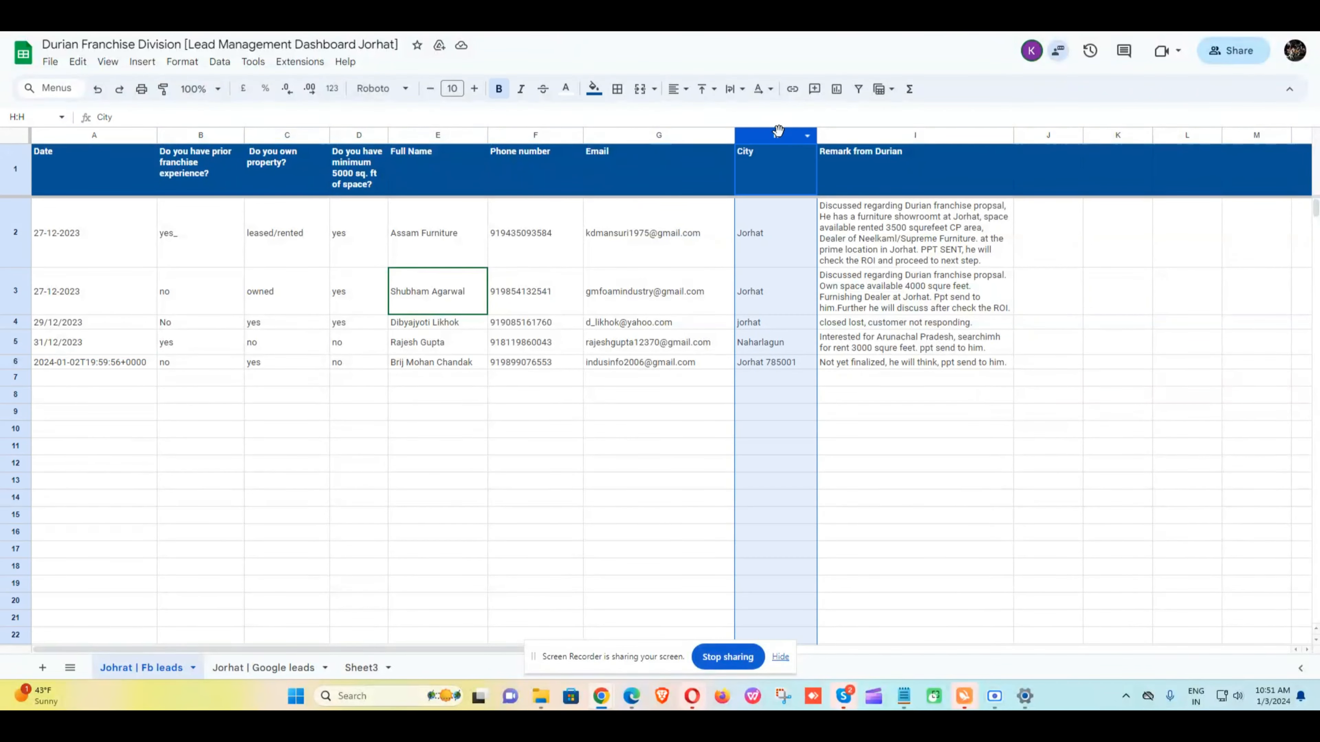
pyautogui.rightClick(778, 131)
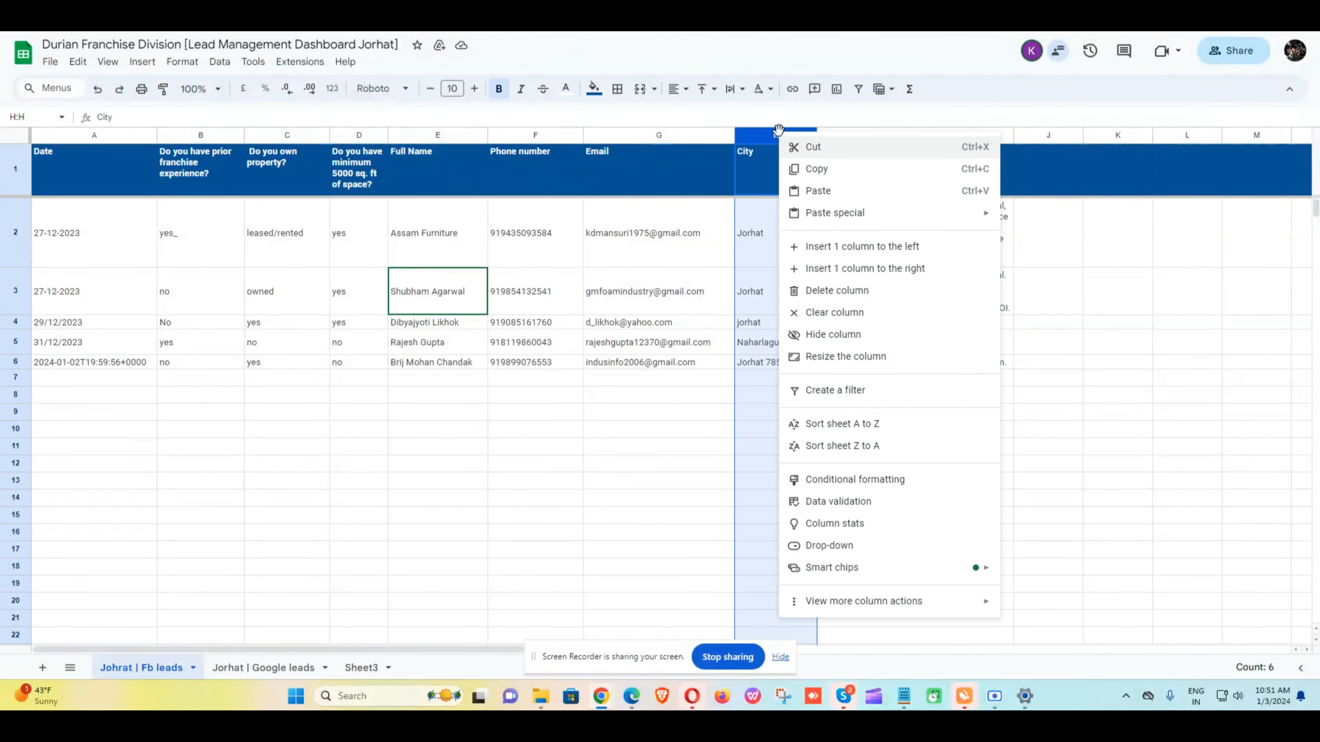
pyautogui.click(865, 271)
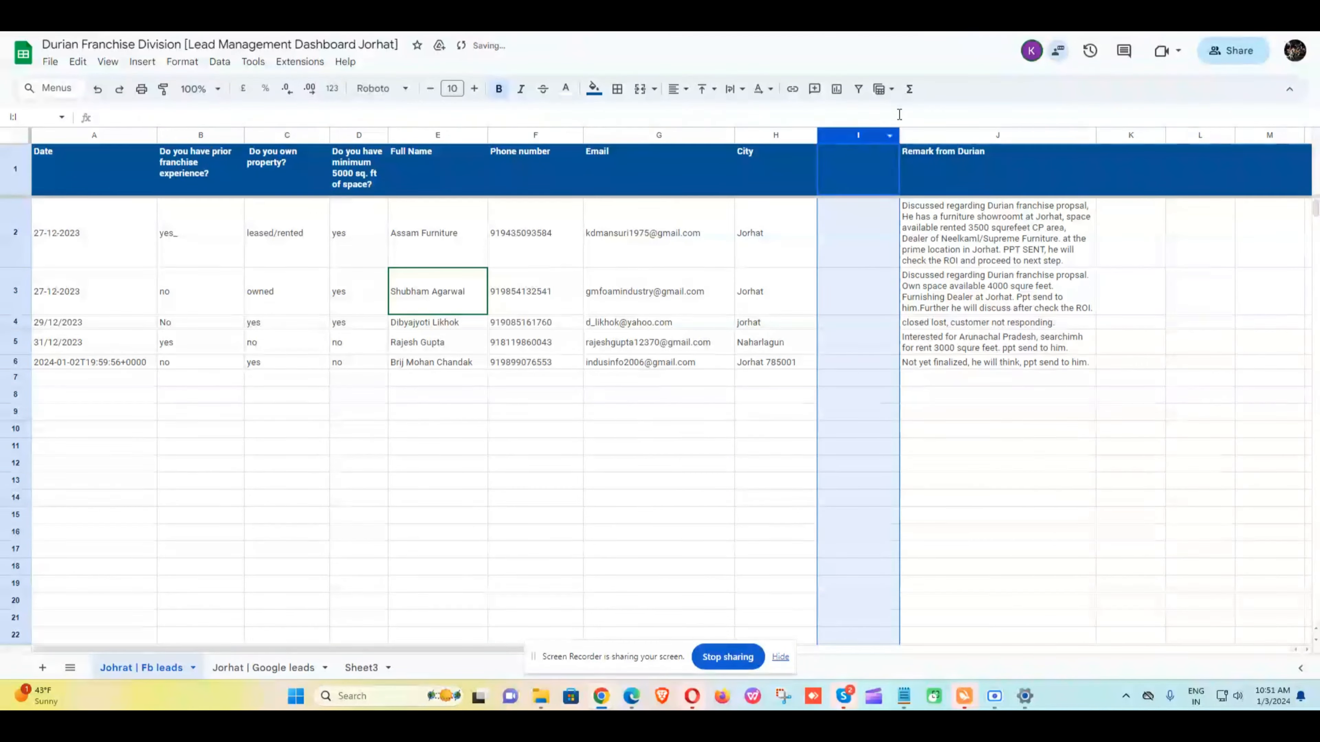
pyautogui.moveTo(900, 135); pyautogui.dragTo(999, 134)
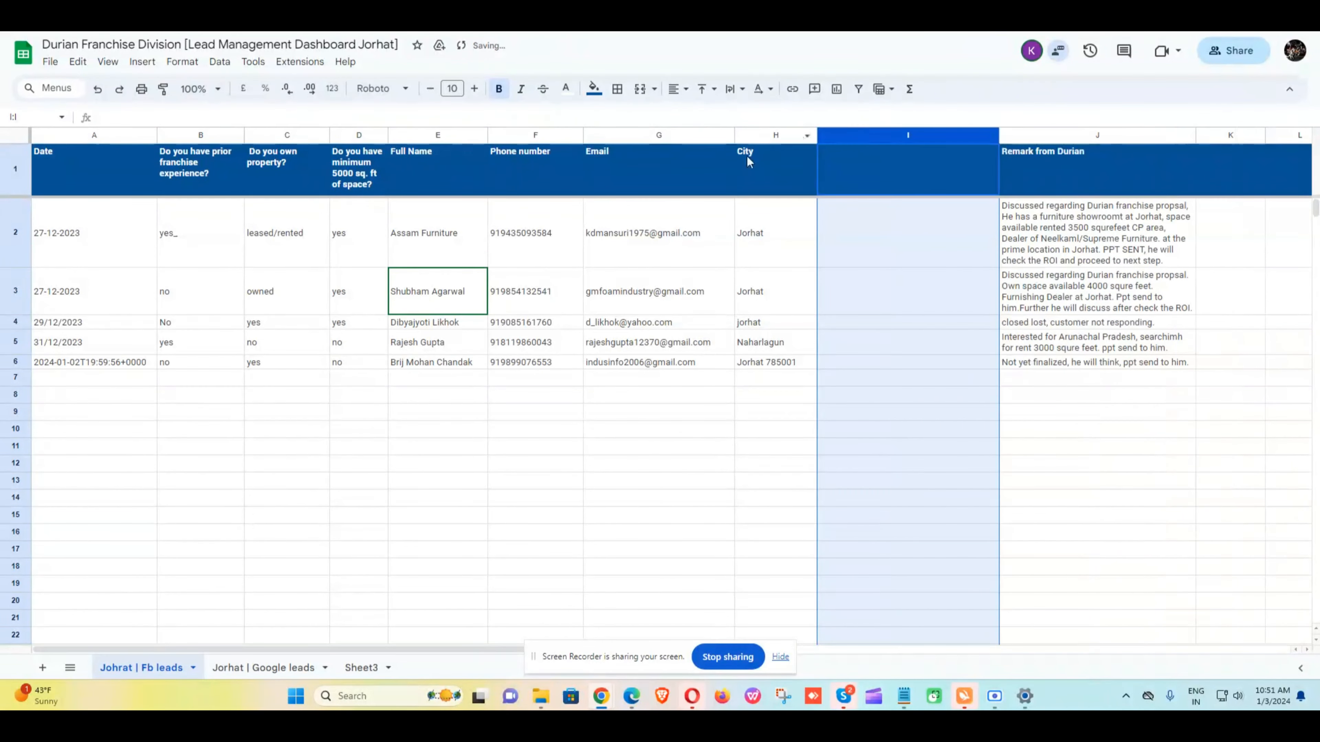
# - Enter the header "Date" in cell I1 of the new column
pyautogui.click(884, 179)
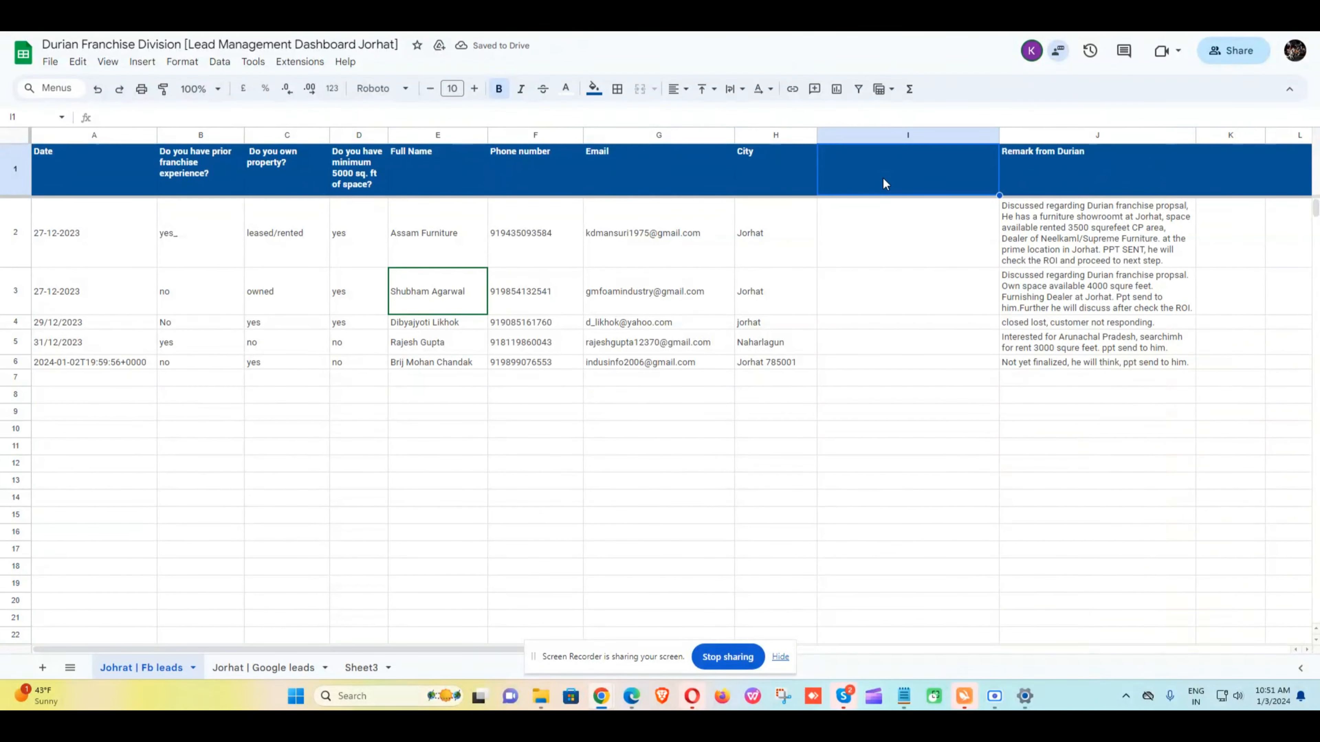
pyautogui.write('Date')
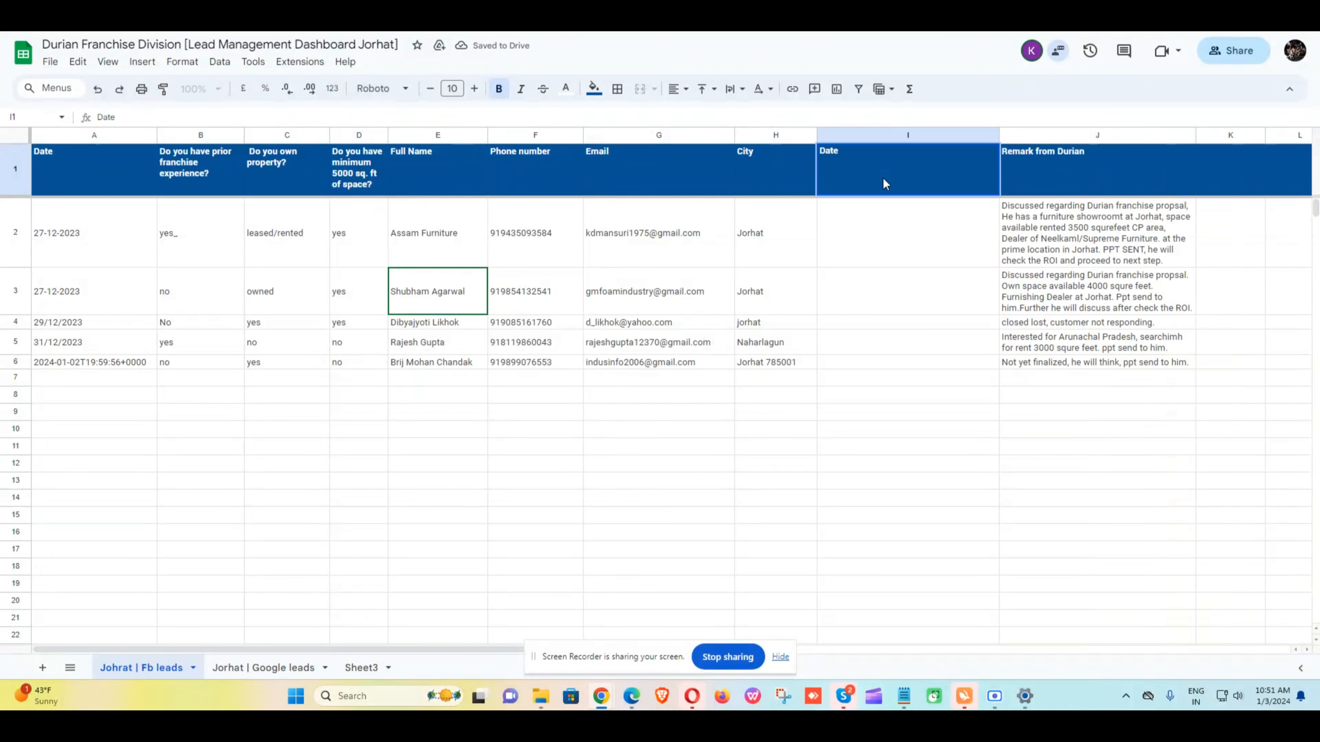
pyautogui.press('Tab')
# - Enter the timestamp formula =ifs(B2="","",I2="",Now(),True,I2) in cell I2
pyautogui.click(853, 211)
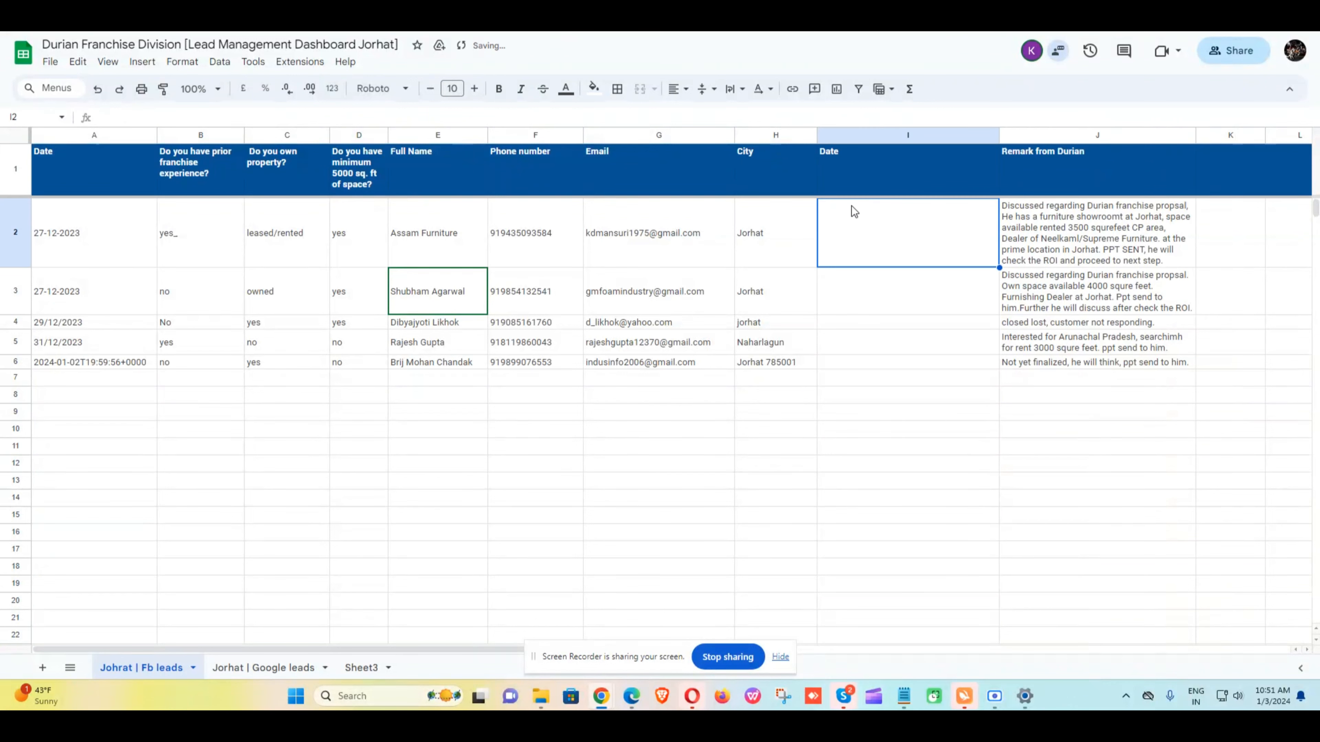
pyautogui.write('=')
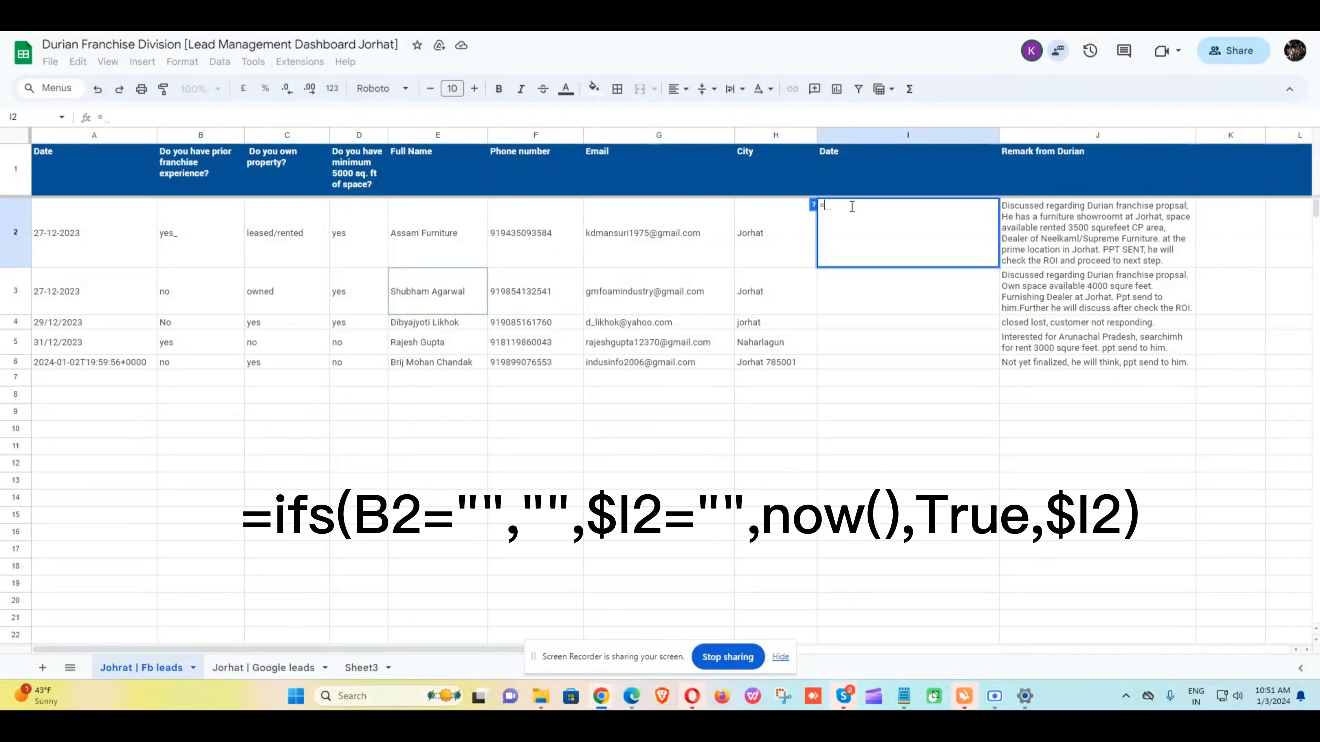
pyautogui.write('ifs')
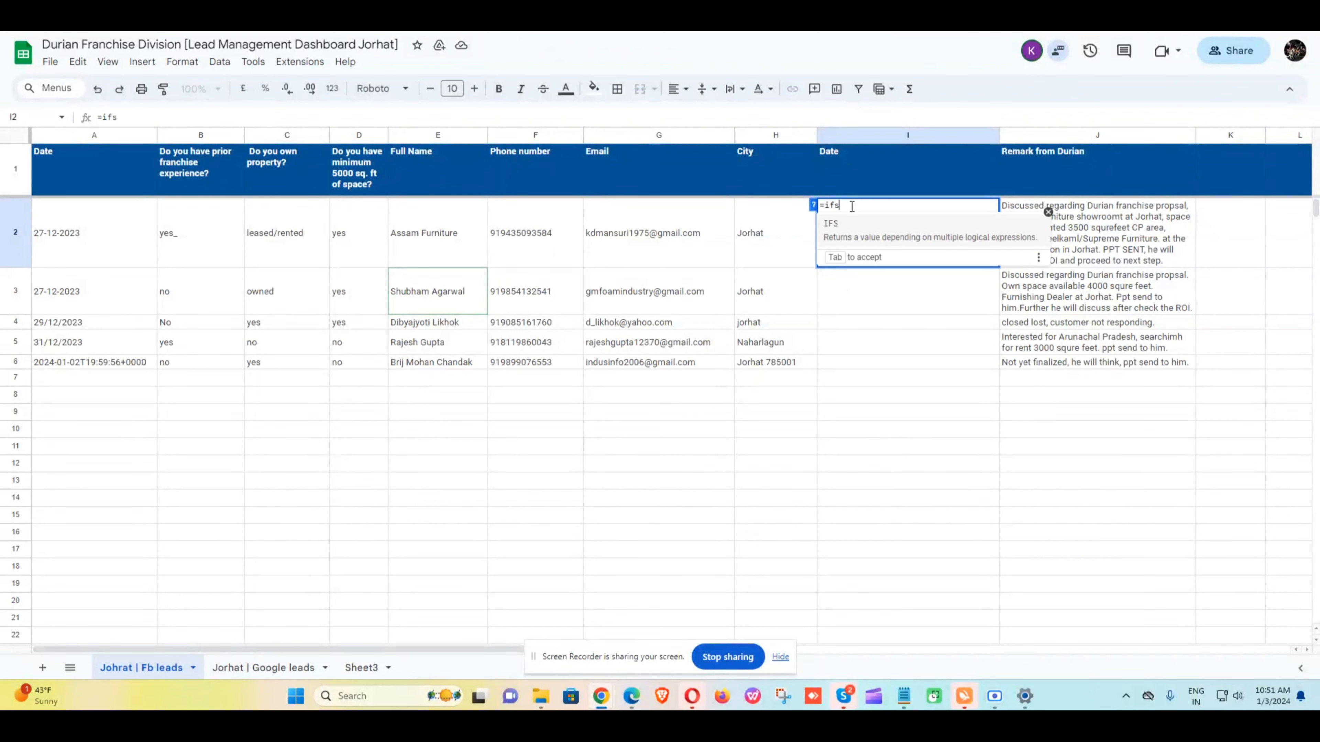
pyautogui.write('(')
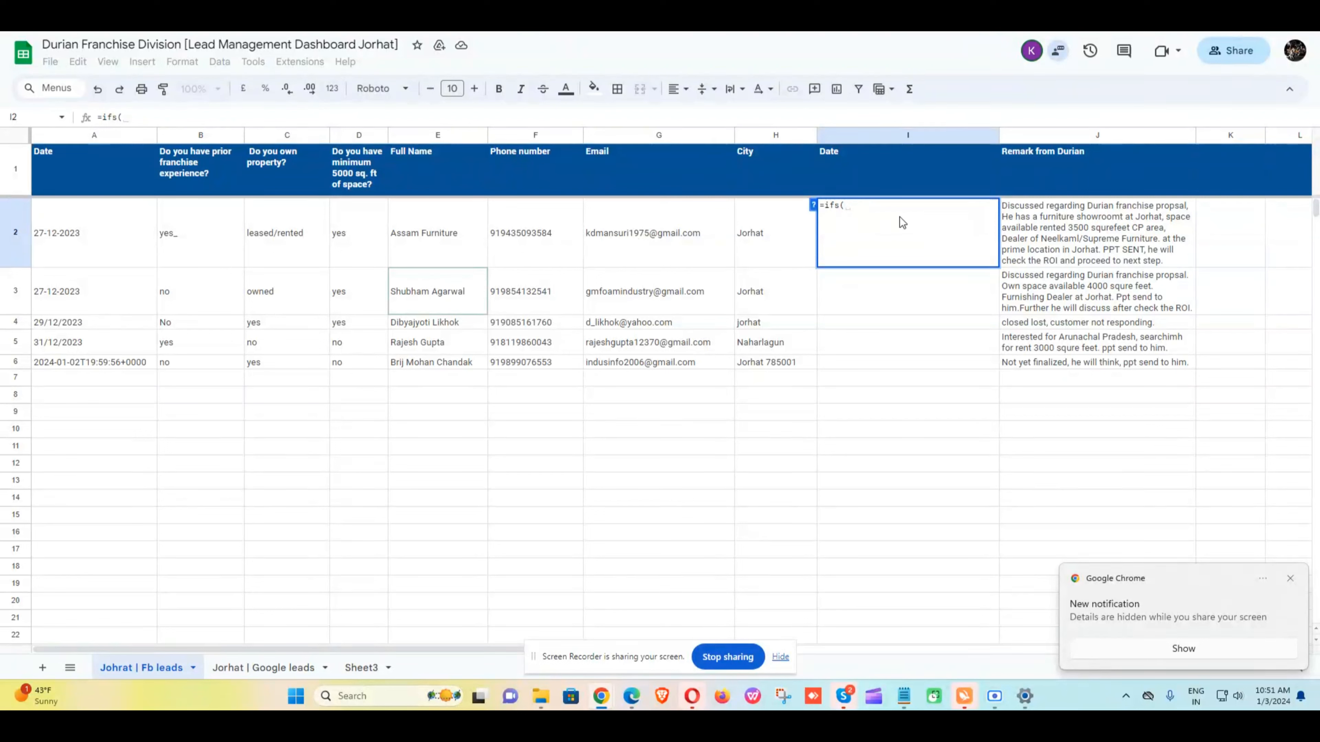
pyautogui.write('B2')
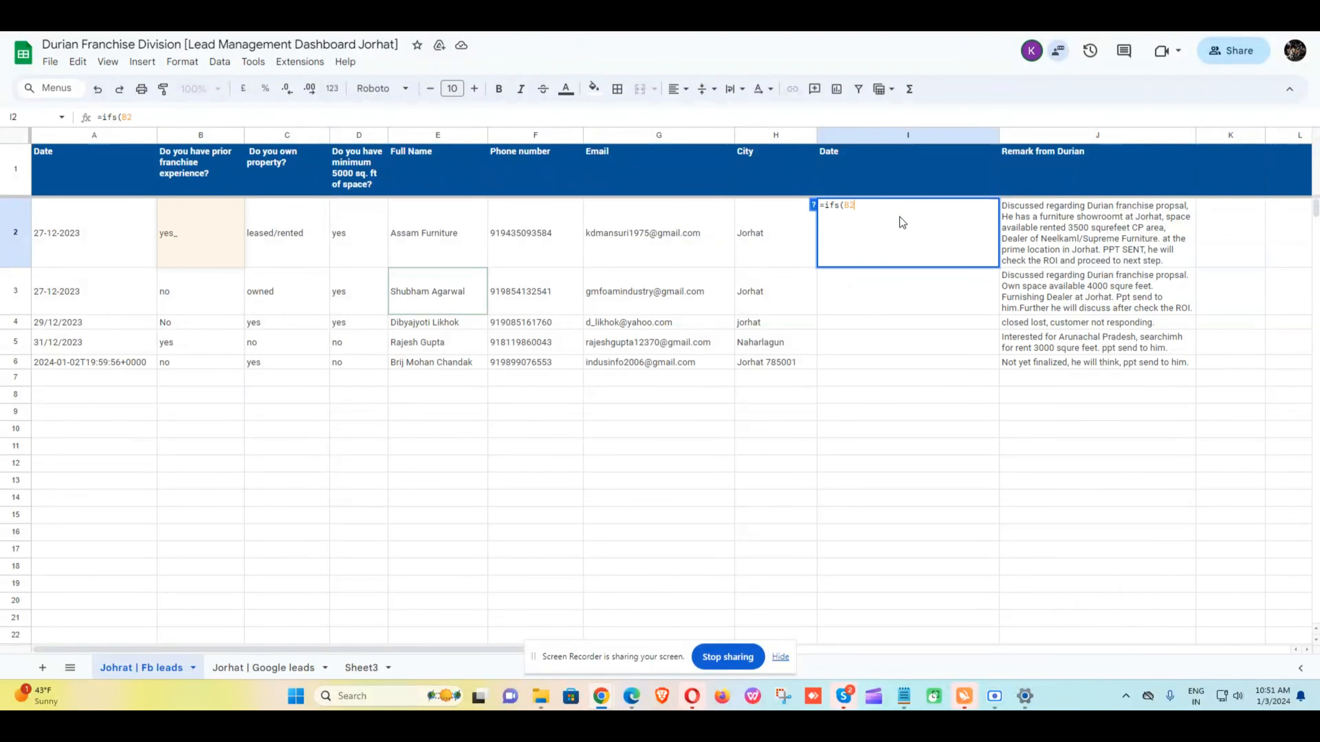
pyautogui.write('=')
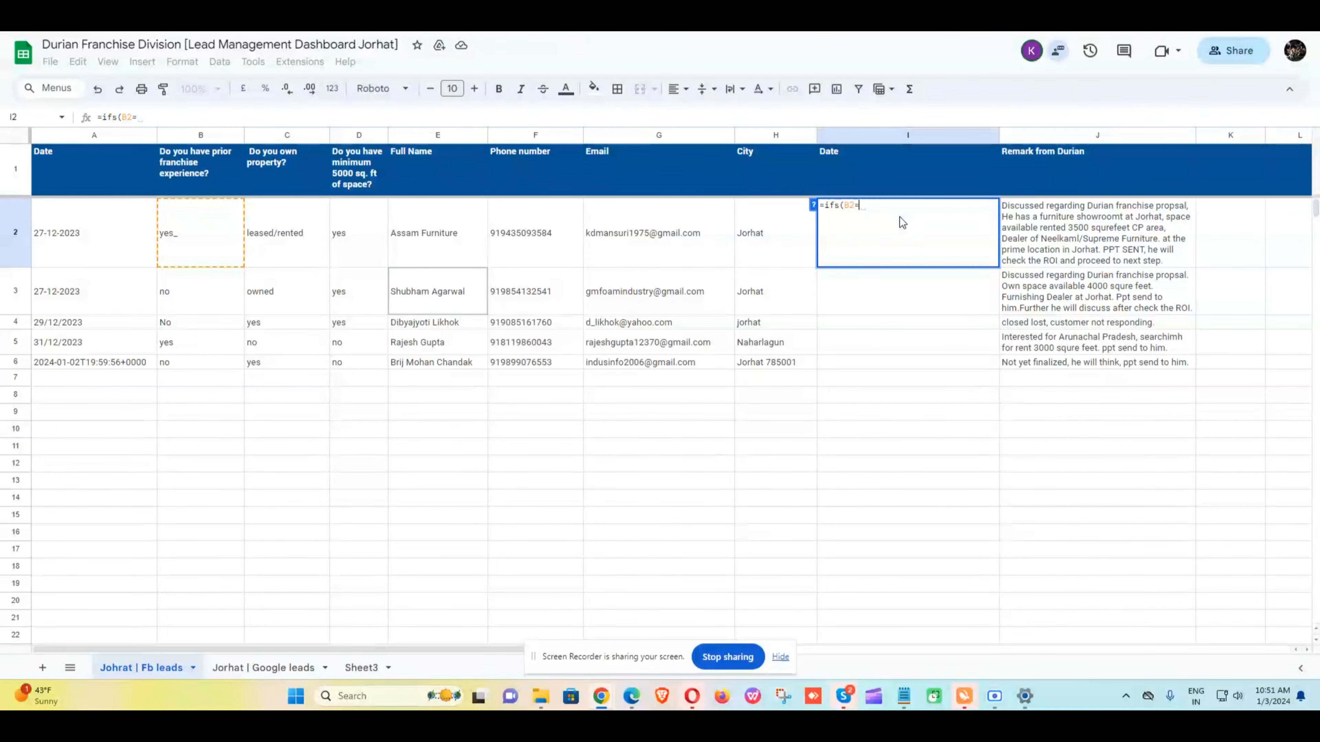
pyautogui.write('""')
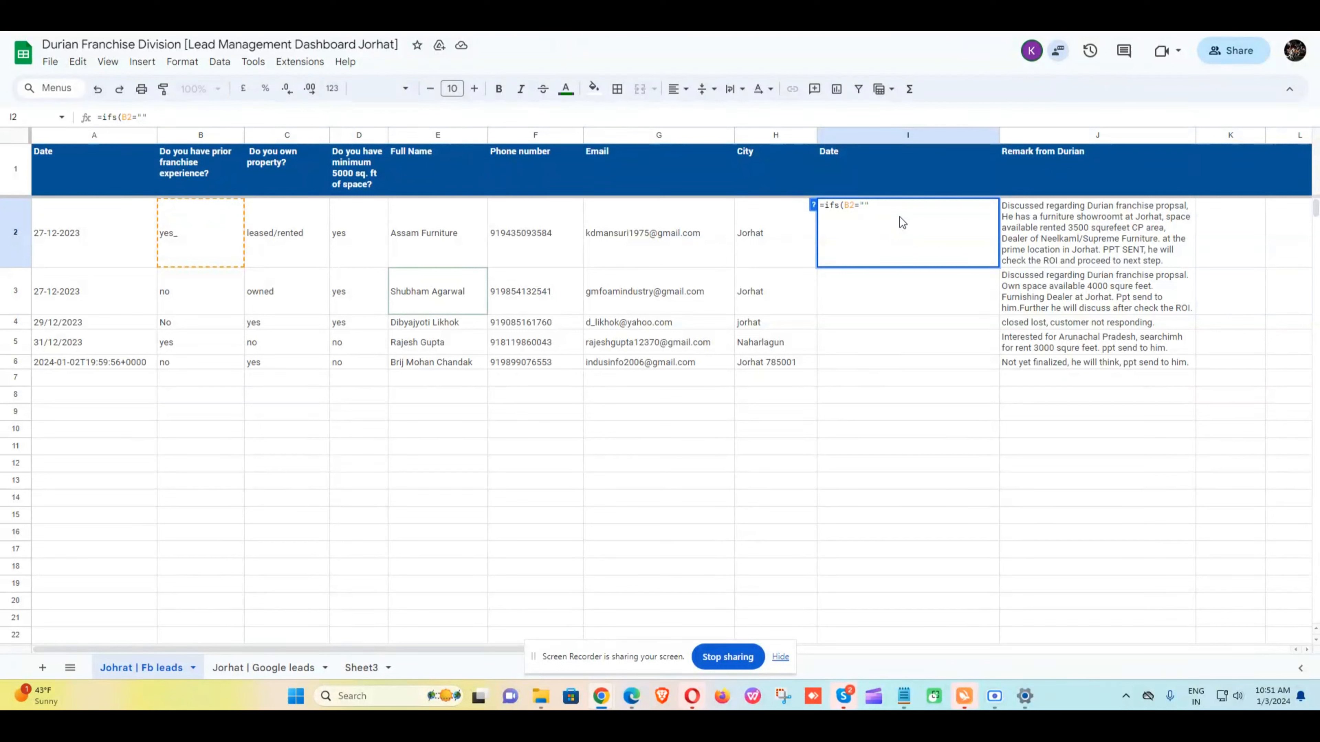
pyautogui.write(',')
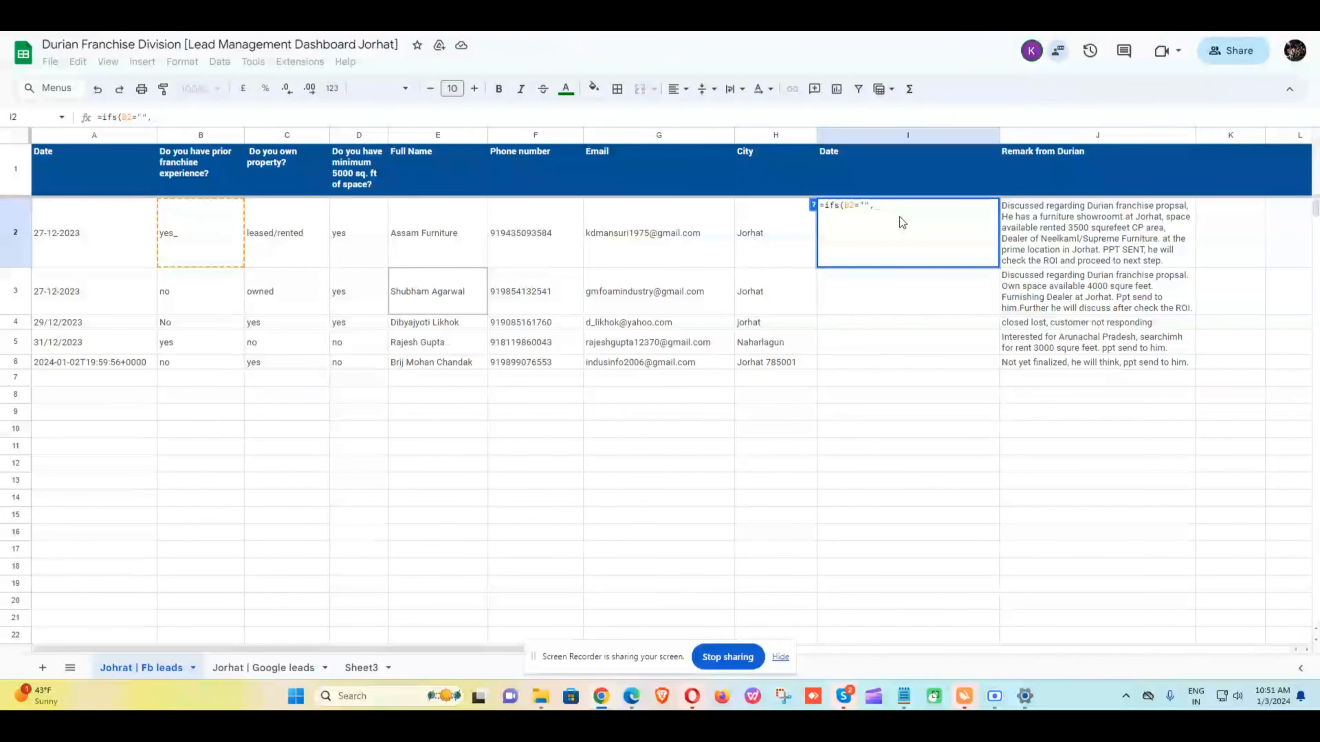
pyautogui.write('""')
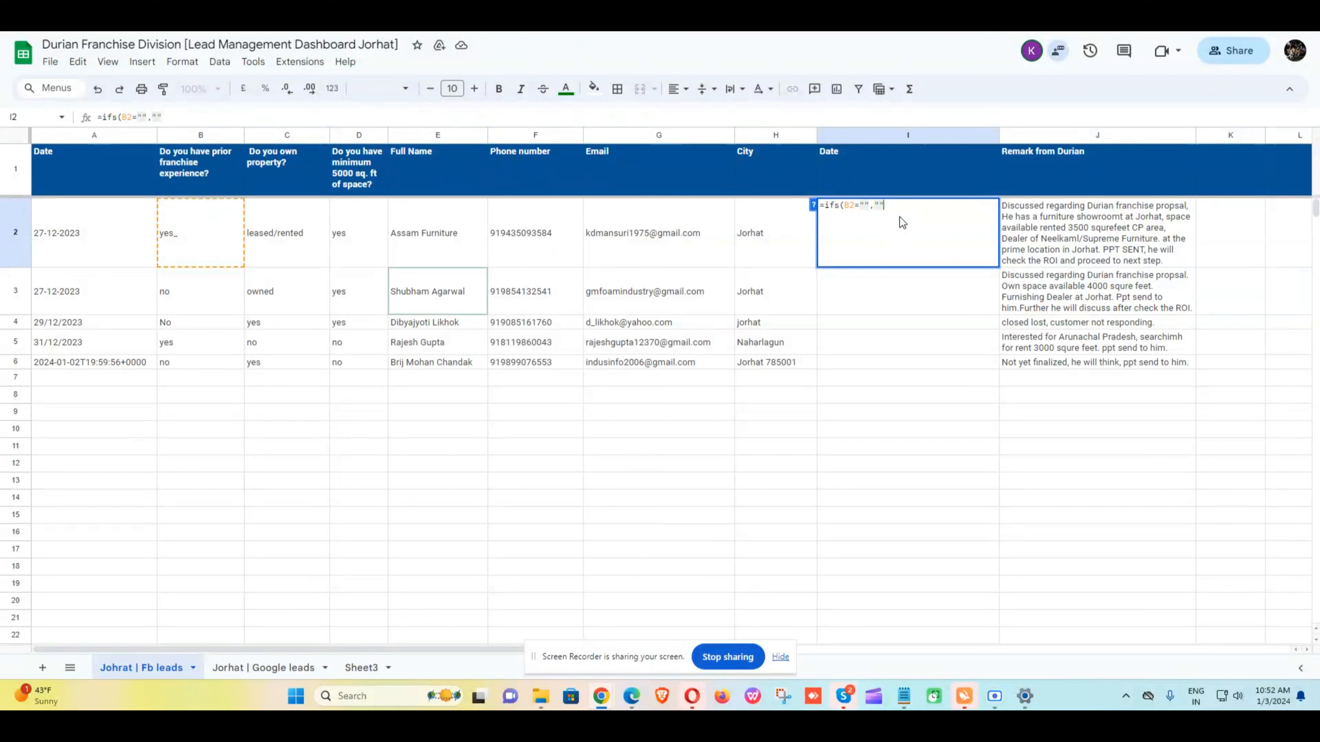
pyautogui.write(',')
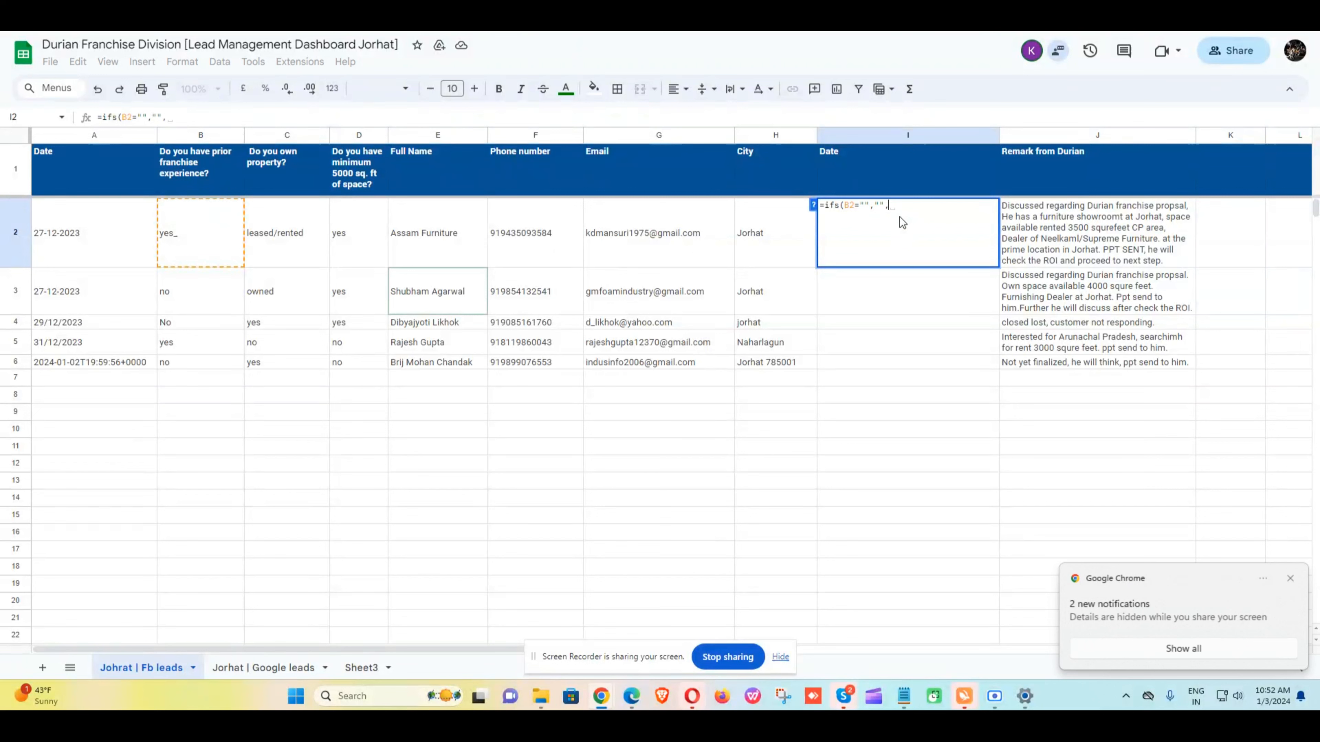
pyautogui.write('I2')
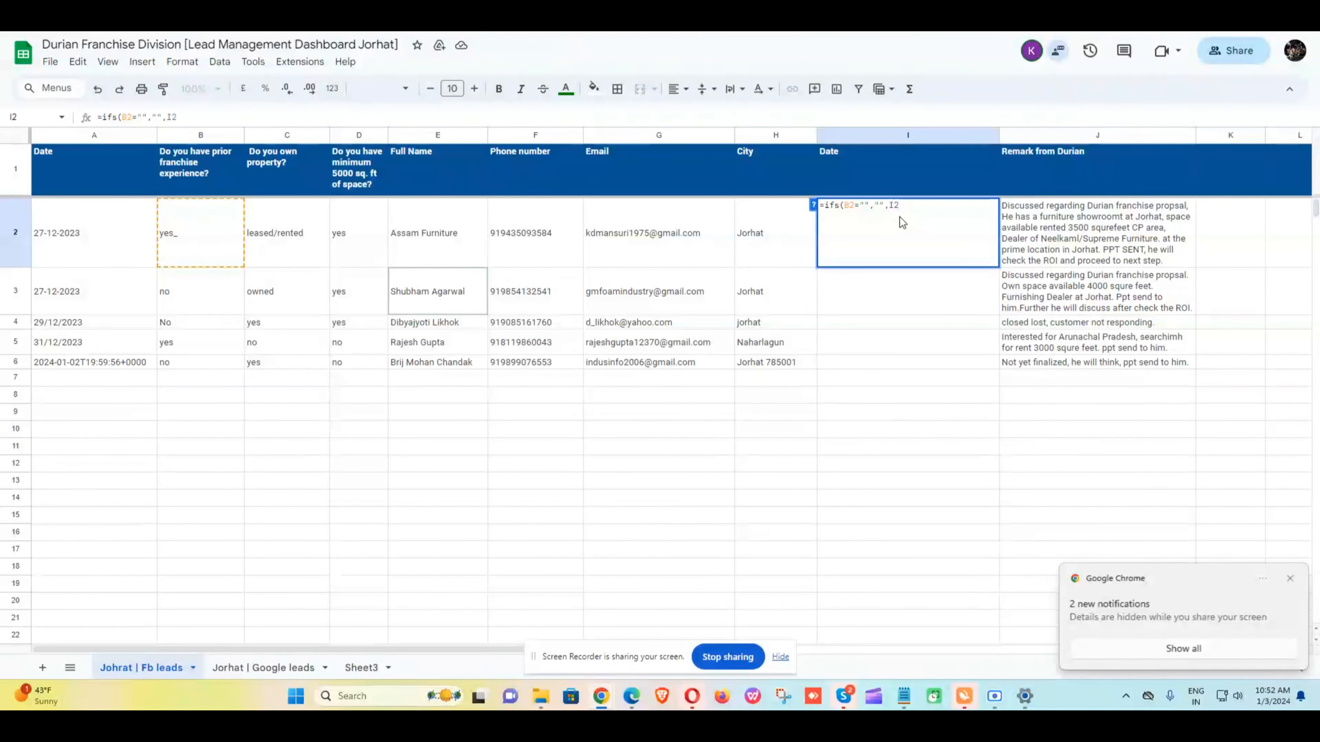
pyautogui.write('=')
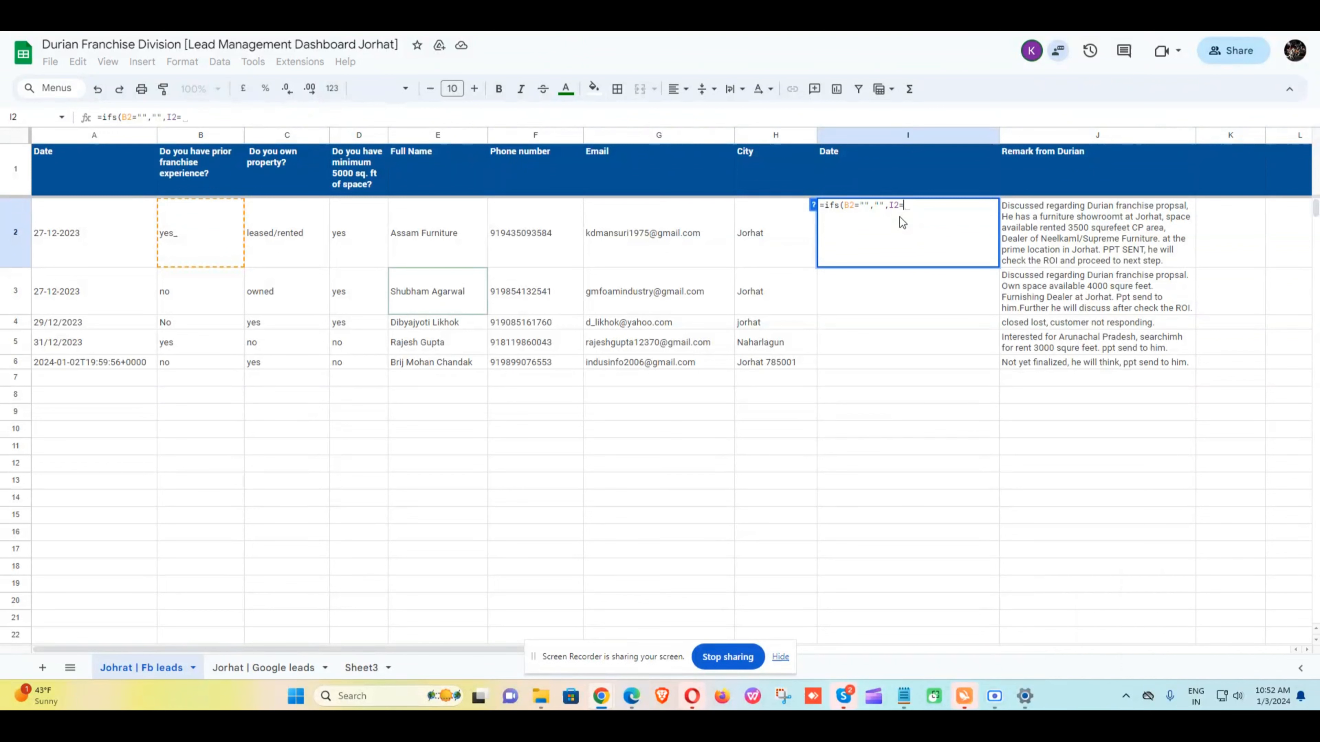
pyautogui.write('""')
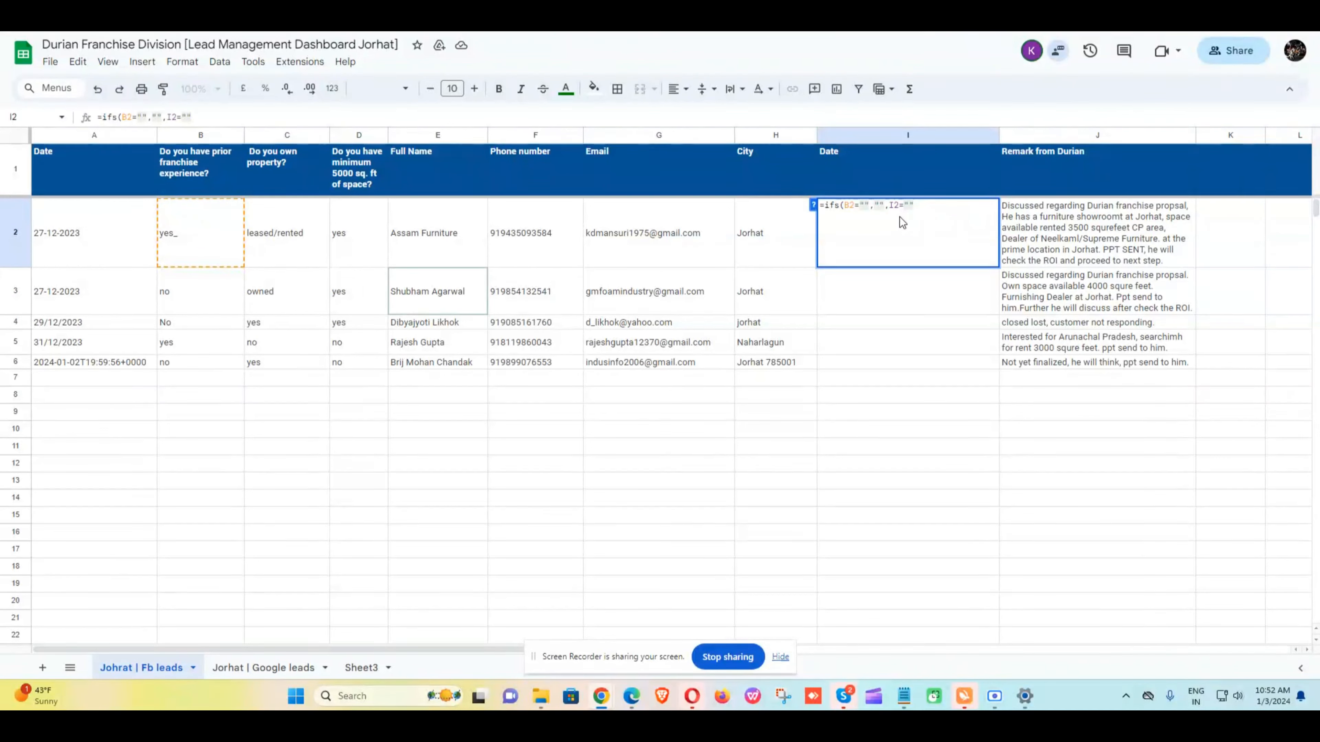
pyautogui.write(',Now(),')
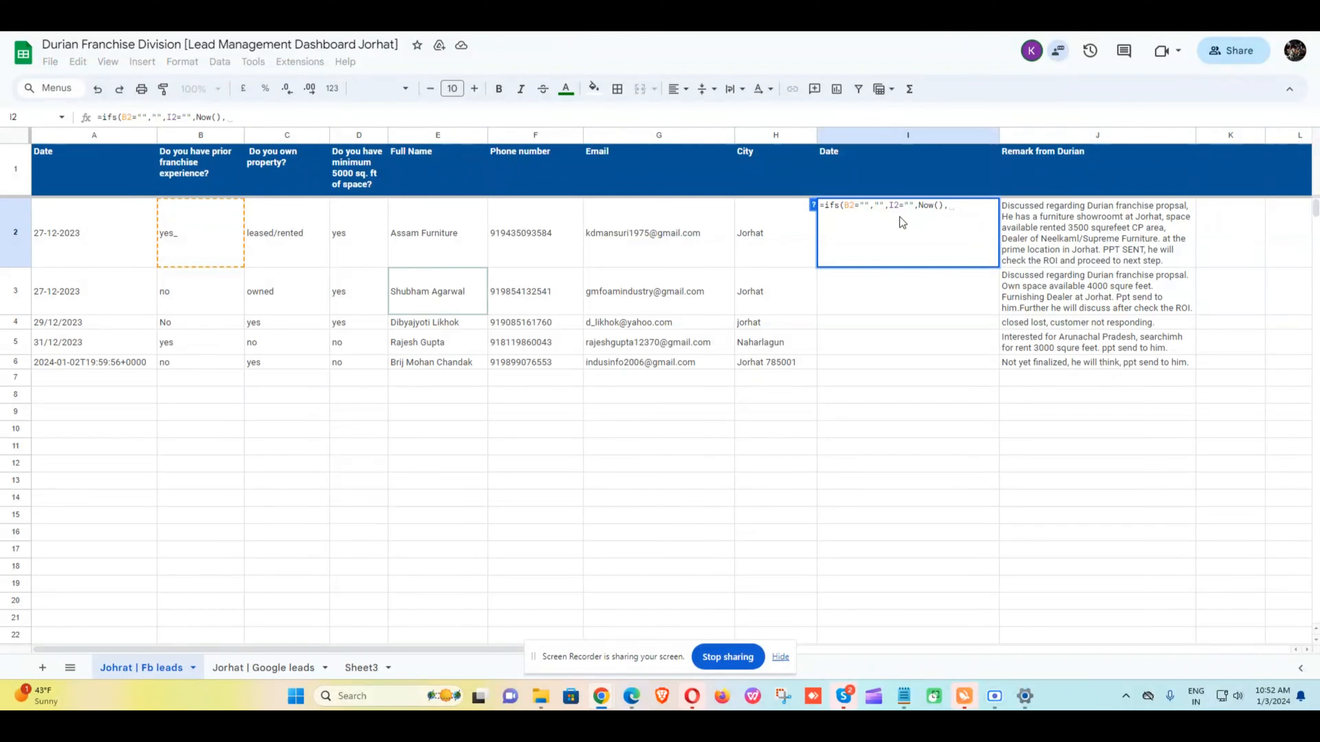
pyautogui.write('Tr')
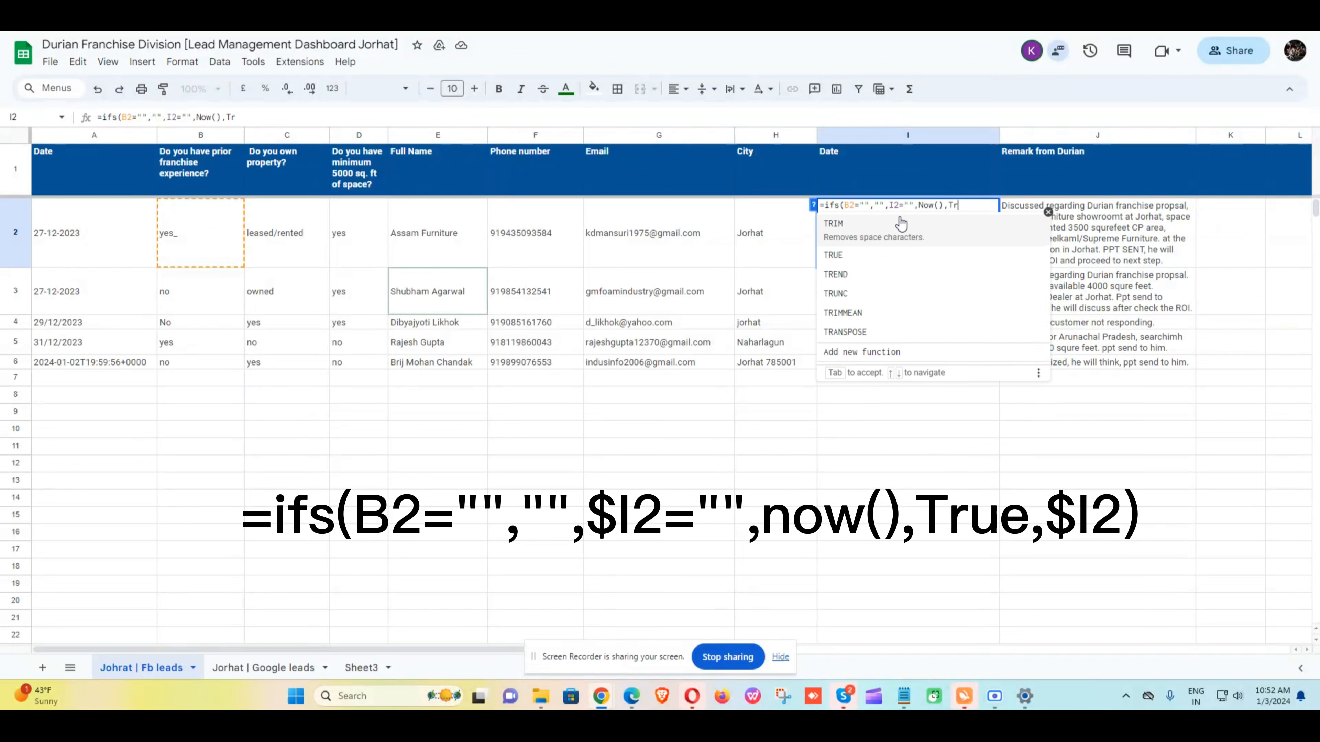
pyautogui.write('ue,')
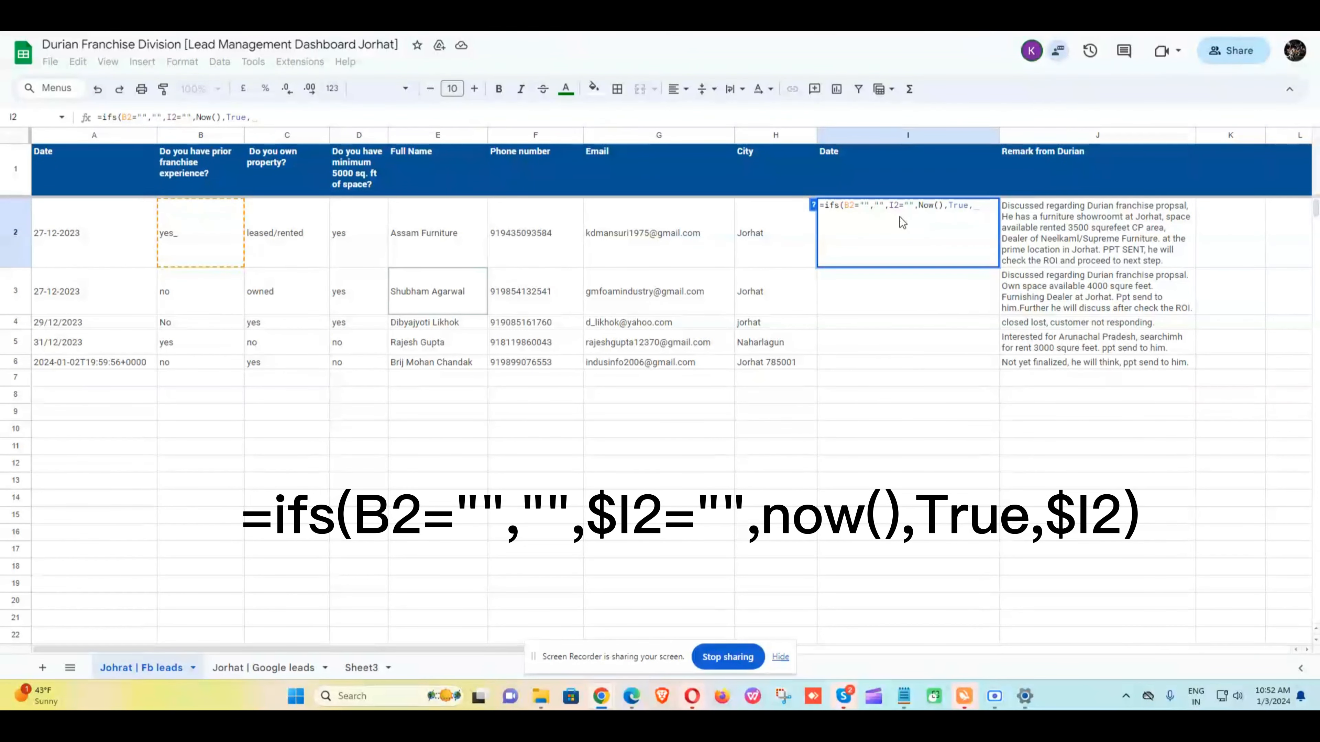
pyautogui.write('I2')
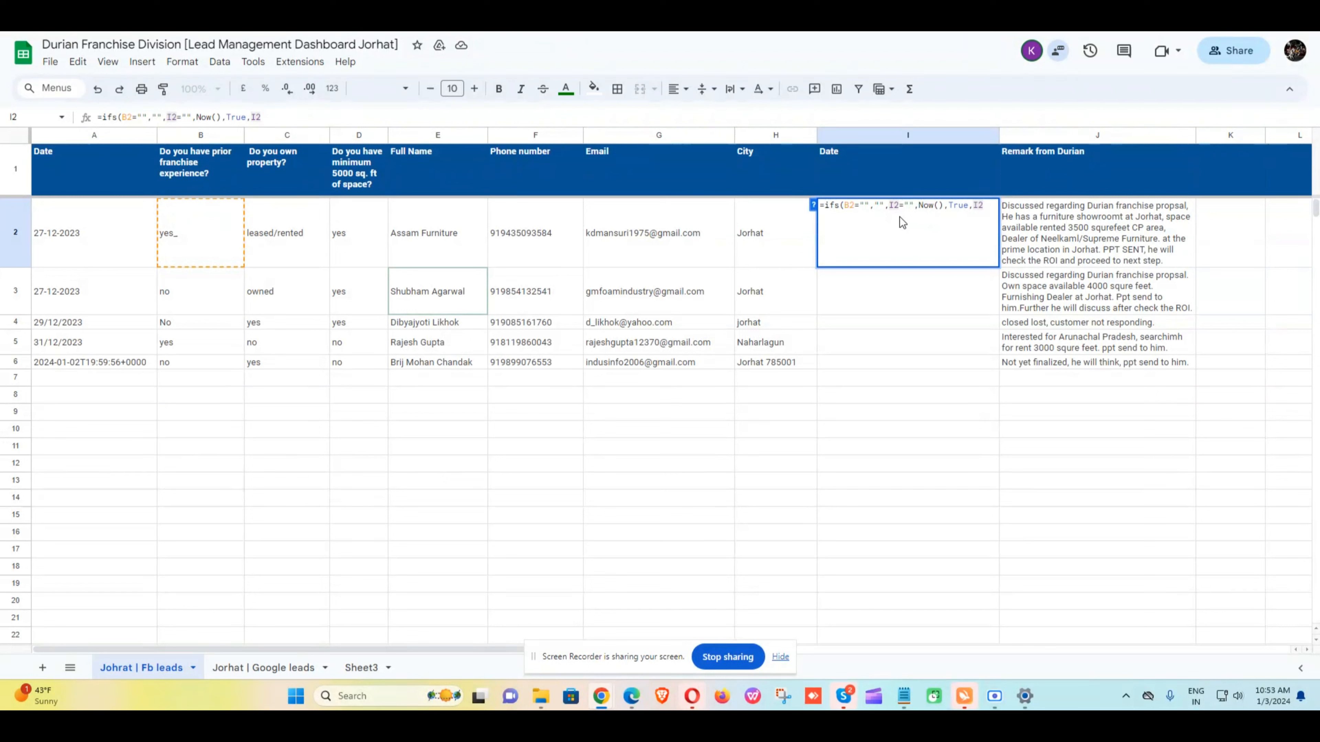
pyautogui.write(')')
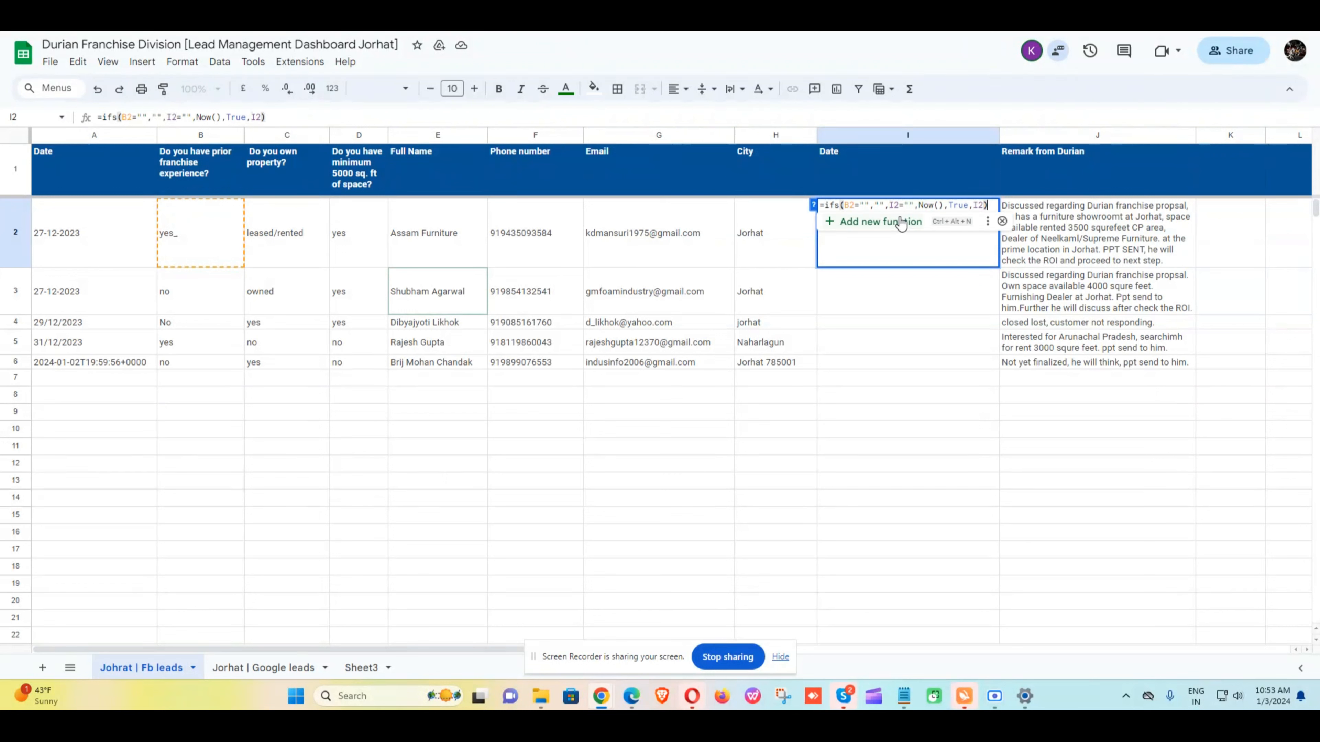
pyautogui.press('Return')
# - Fill the I2 formula down the new Date column past the last lead row, to about row 20
pyautogui.click(901, 219)
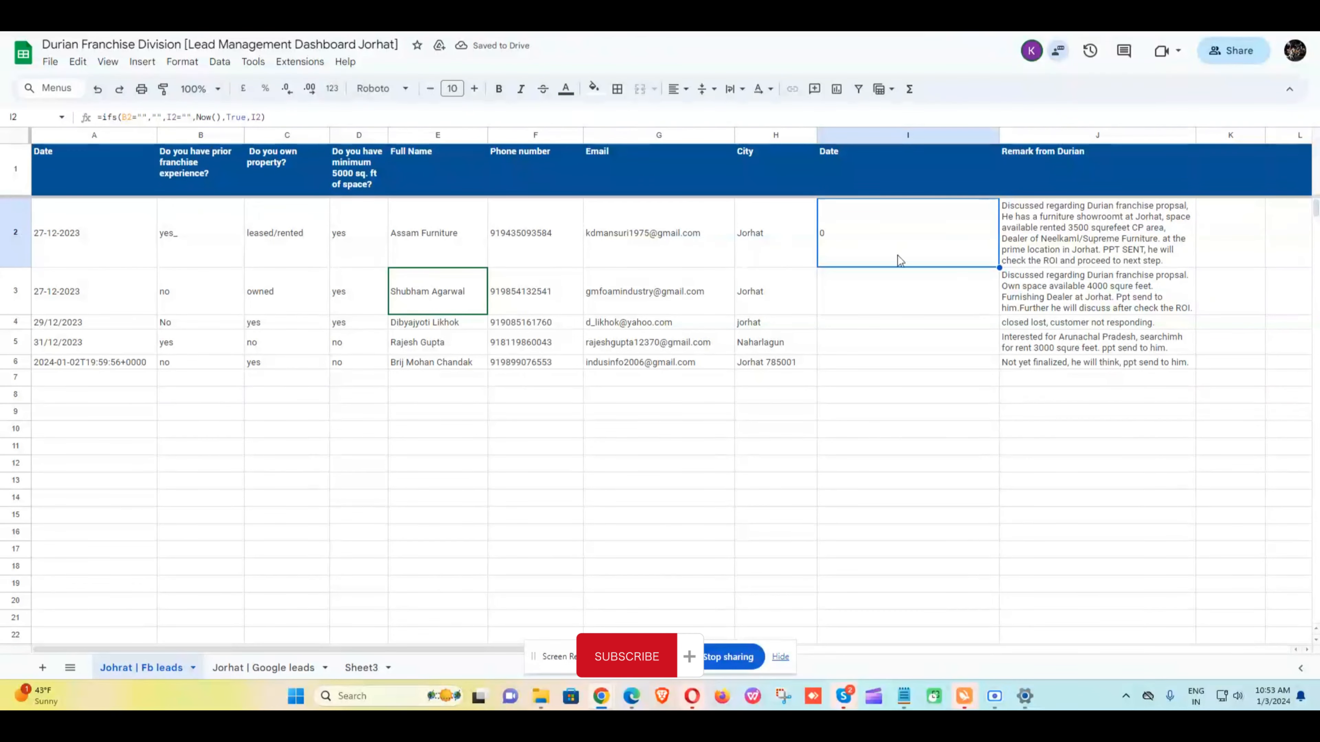
pyautogui.moveTo(998, 266); pyautogui.dragTo(987, 606)
pyautogui.click(987, 515)
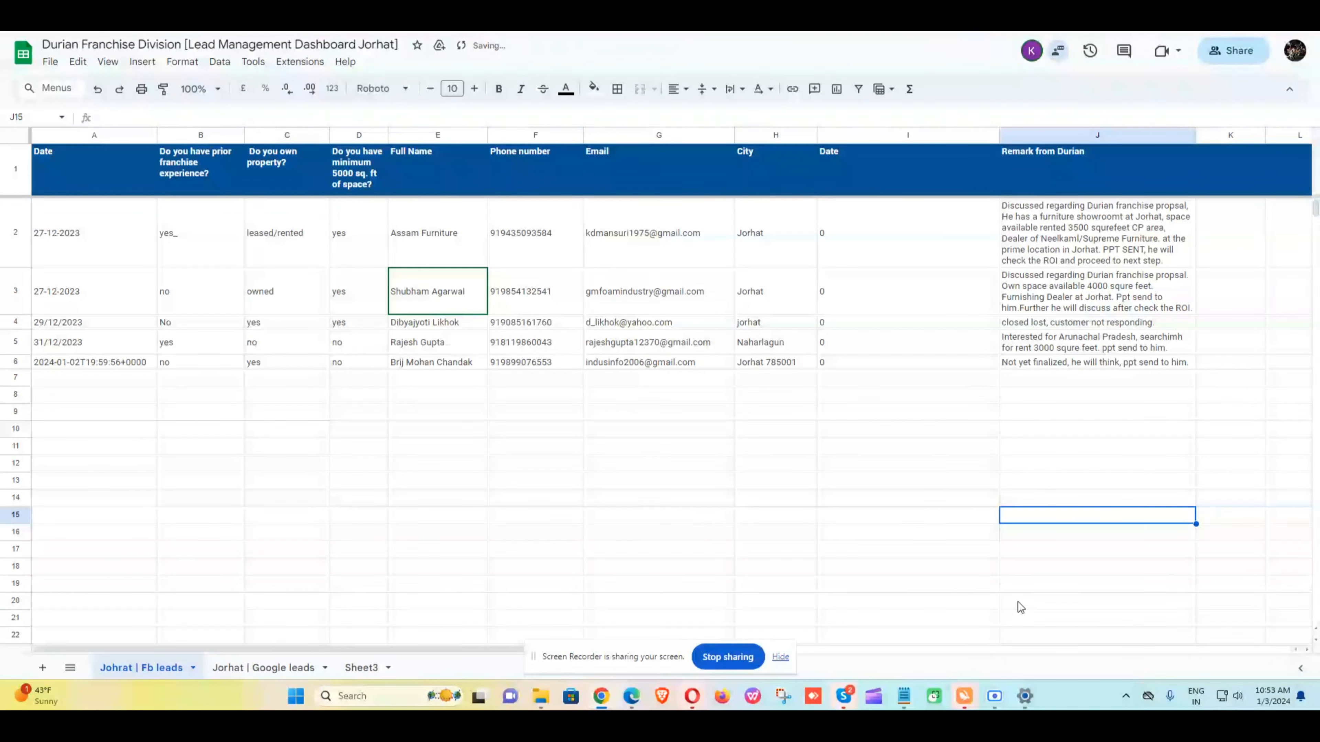
pyautogui.click(984, 223)
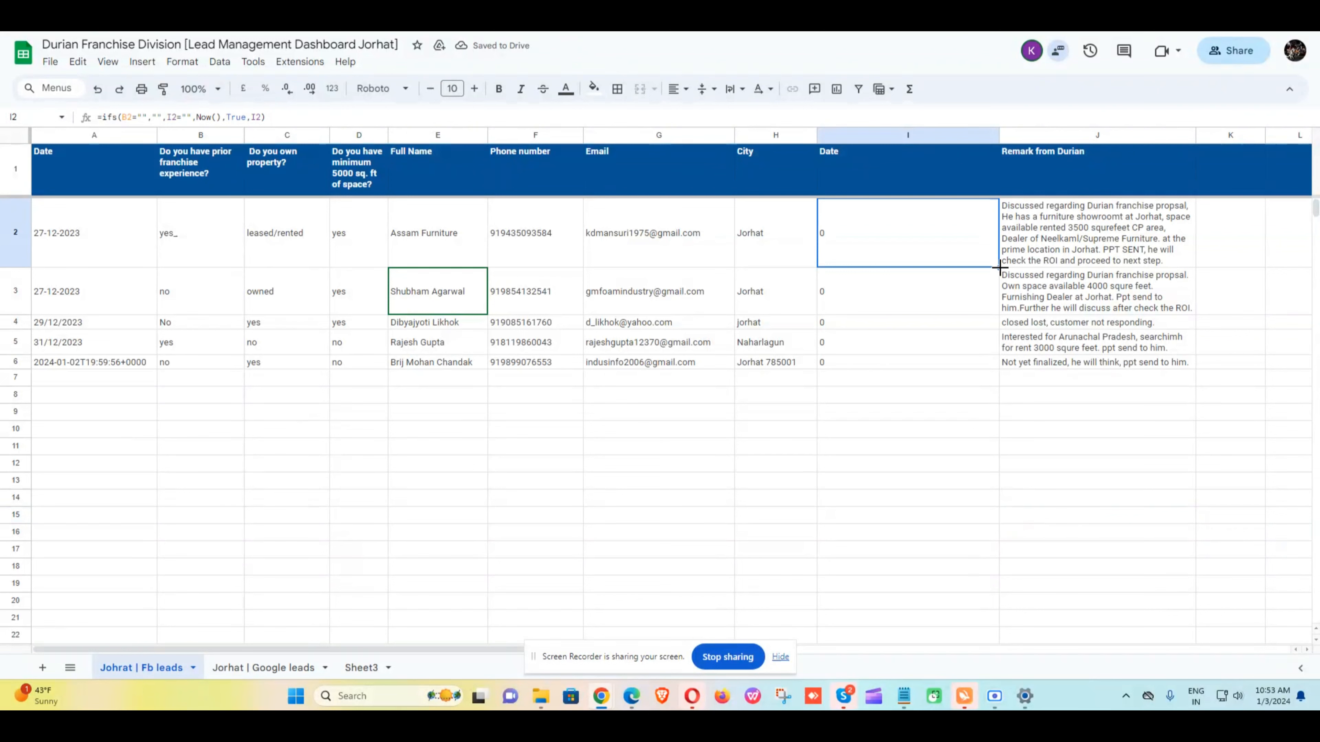
# - Enter the test text "fdsf" in cell B7 to trigger the timestamp formula in that row
pyautogui.click(204, 388)
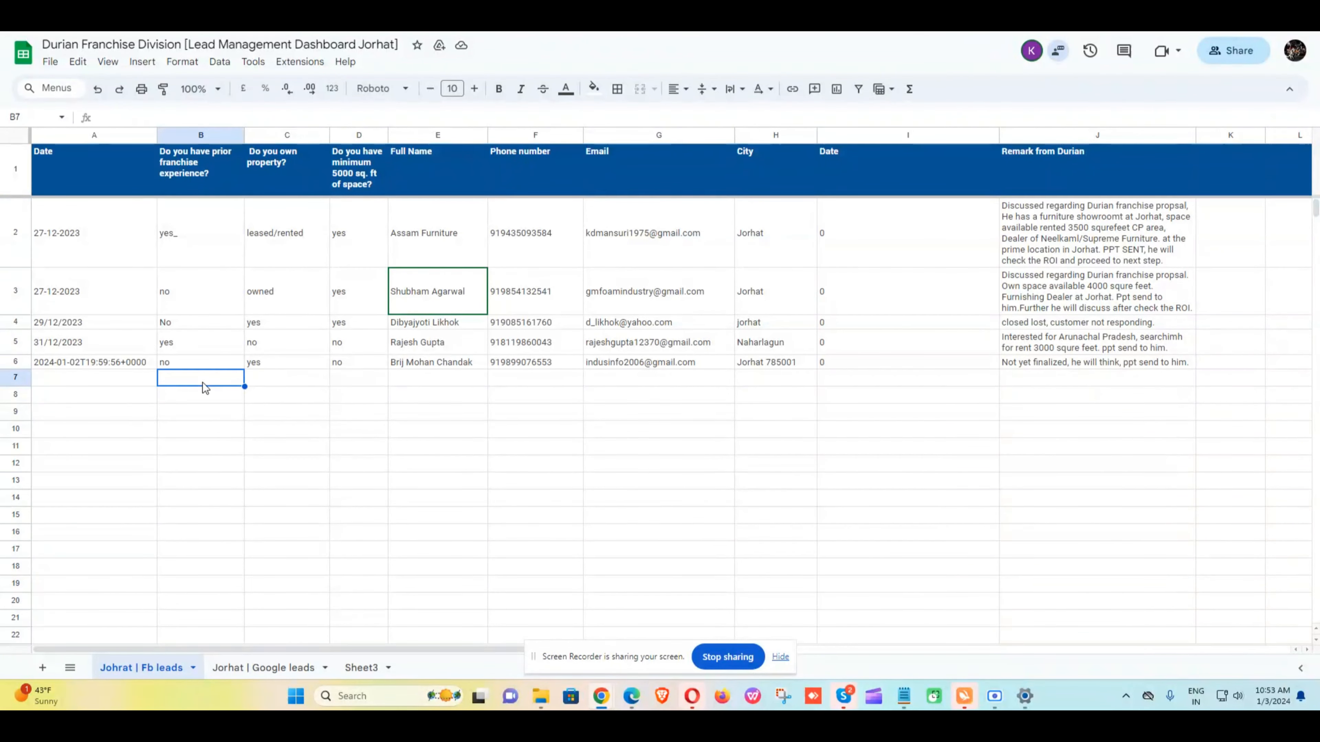
pyautogui.write('fdsf')
pyautogui.press('Tab')
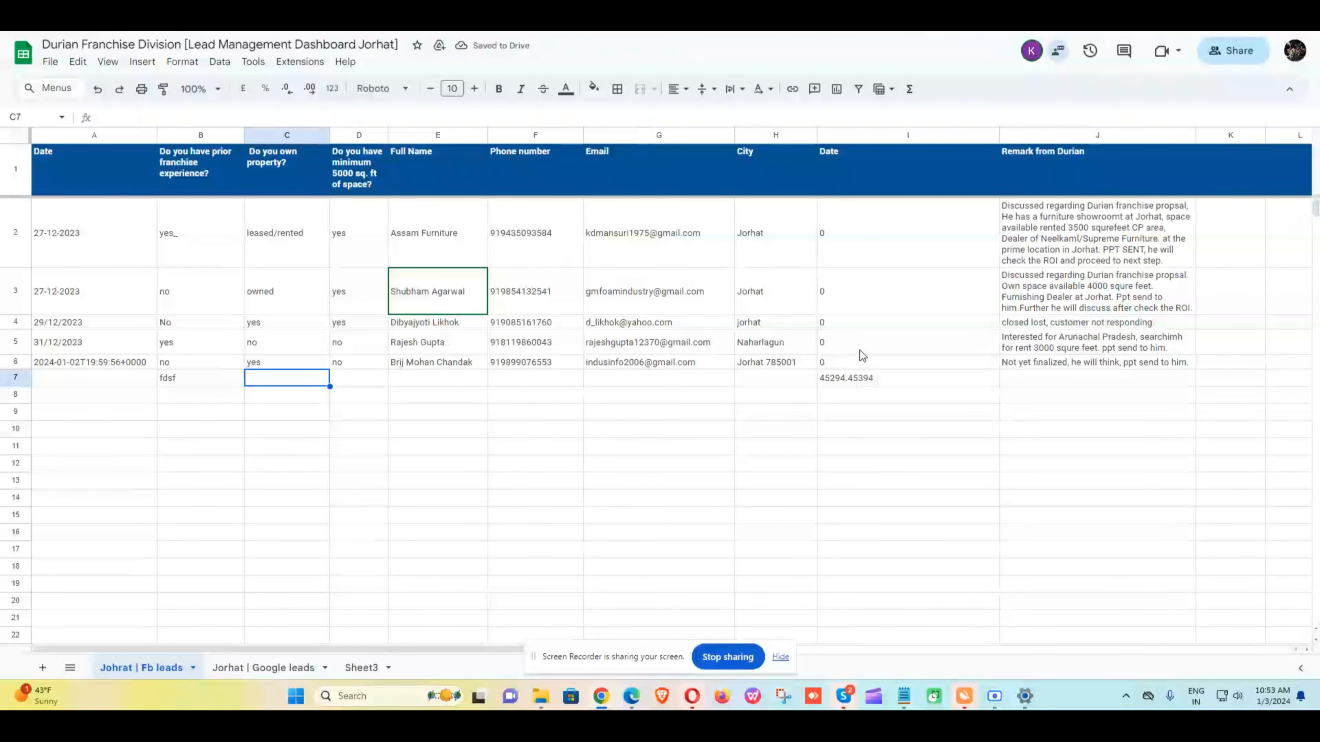
# - Format the whole new Date column I with the Date time number format
pyautogui.click(856, 130)
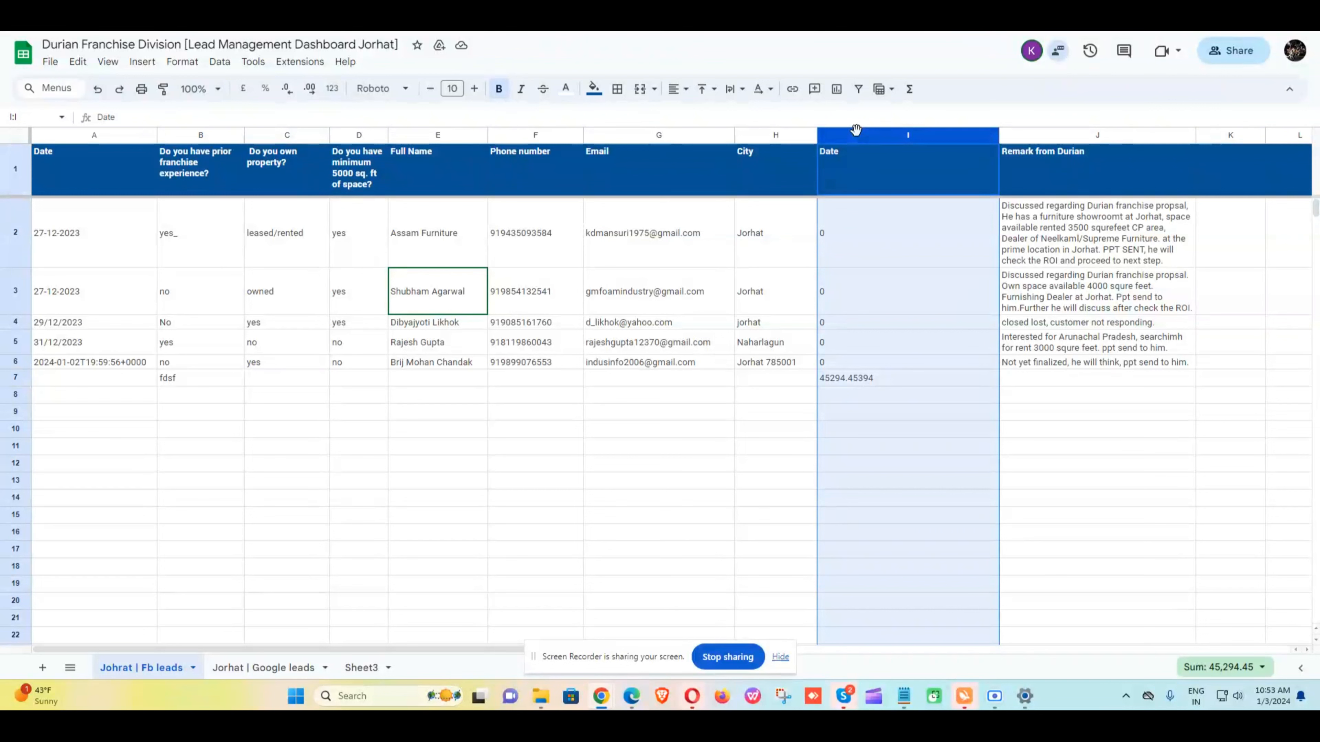
pyautogui.click(175, 65)
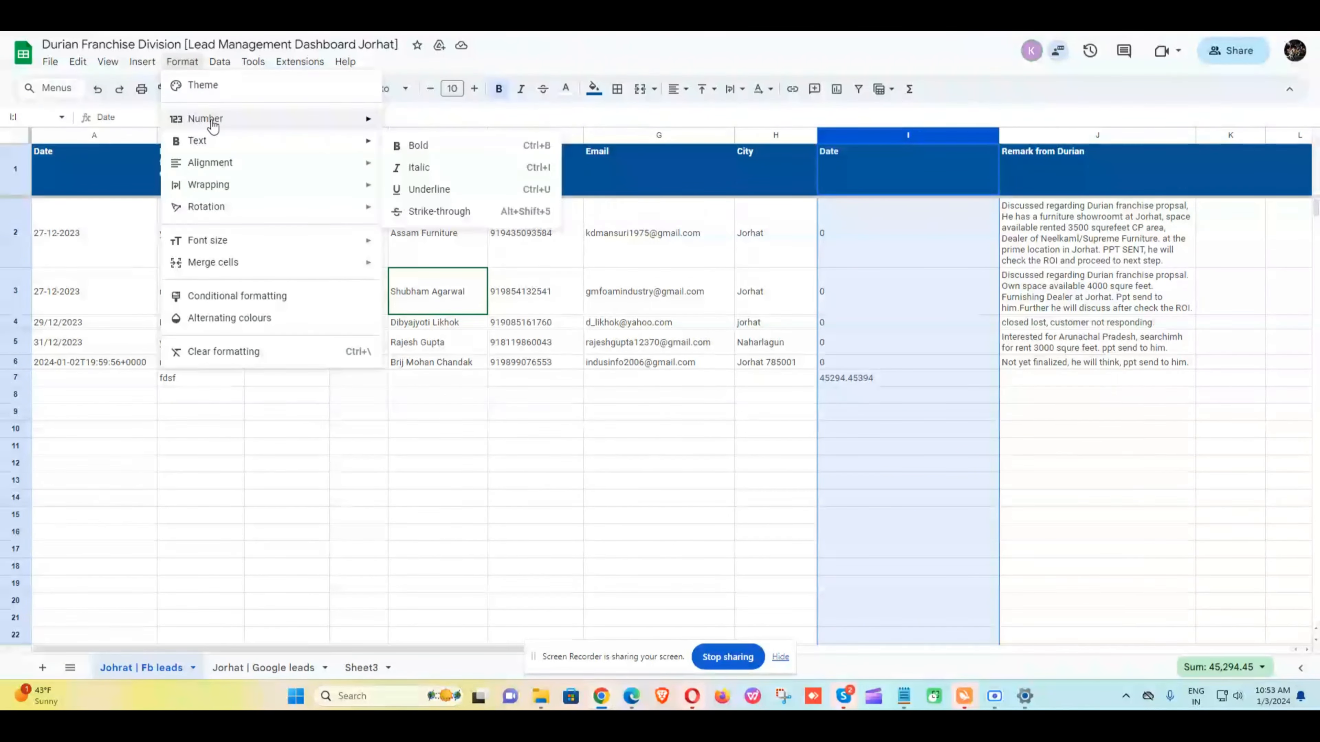
pyautogui.moveTo(206, 119)
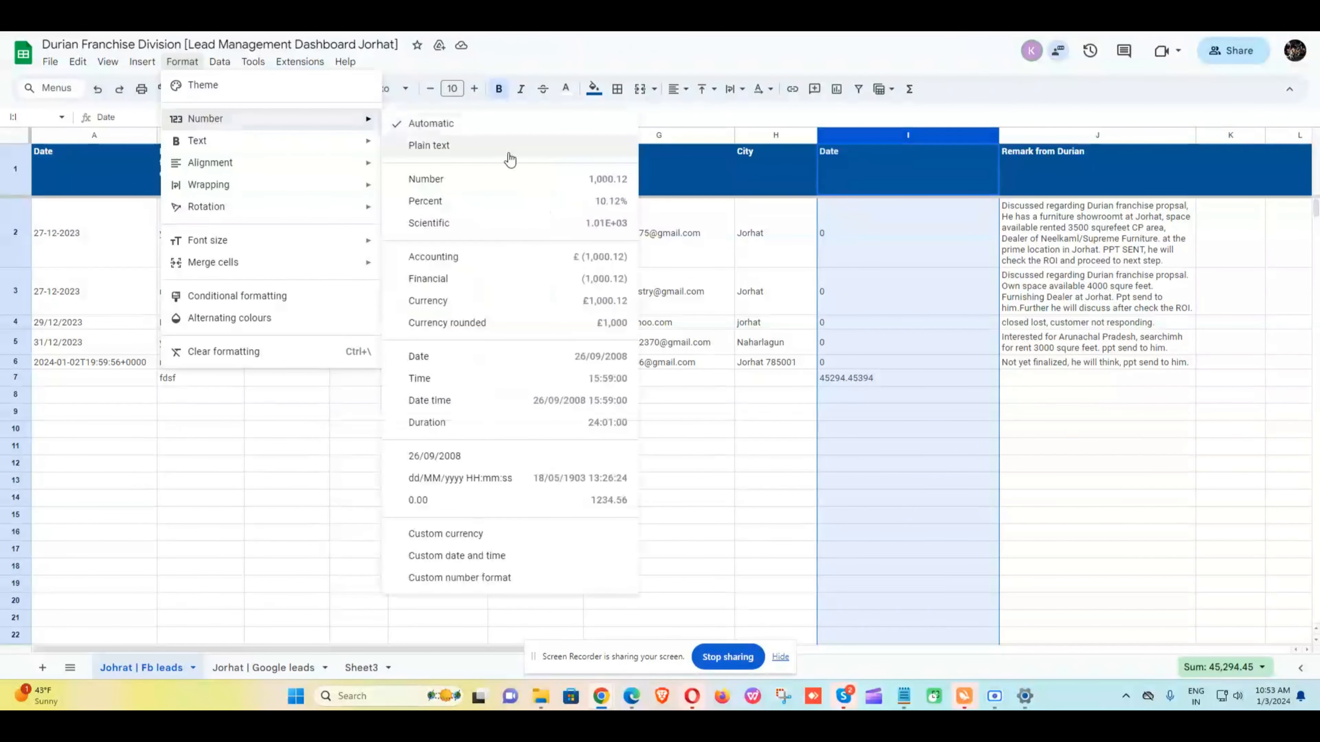
pyautogui.click(430, 401)
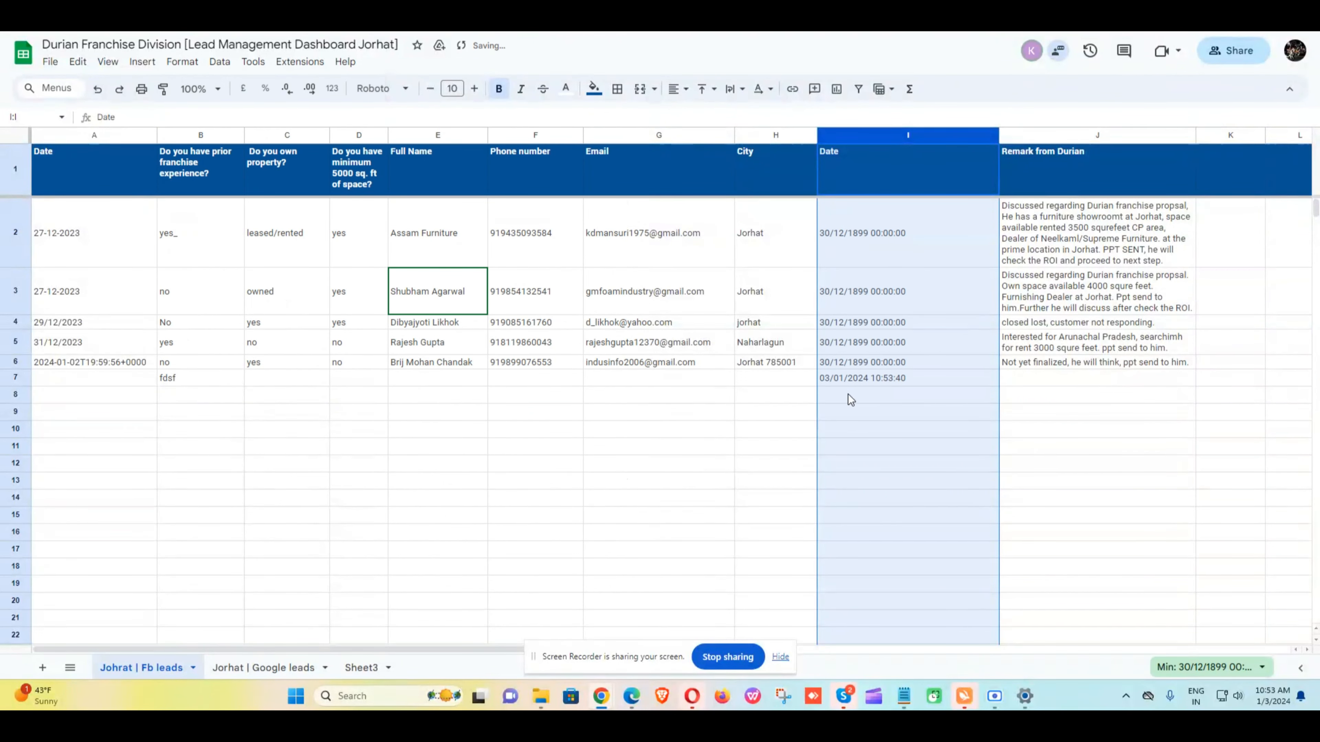
pyautogui.click(858, 382)
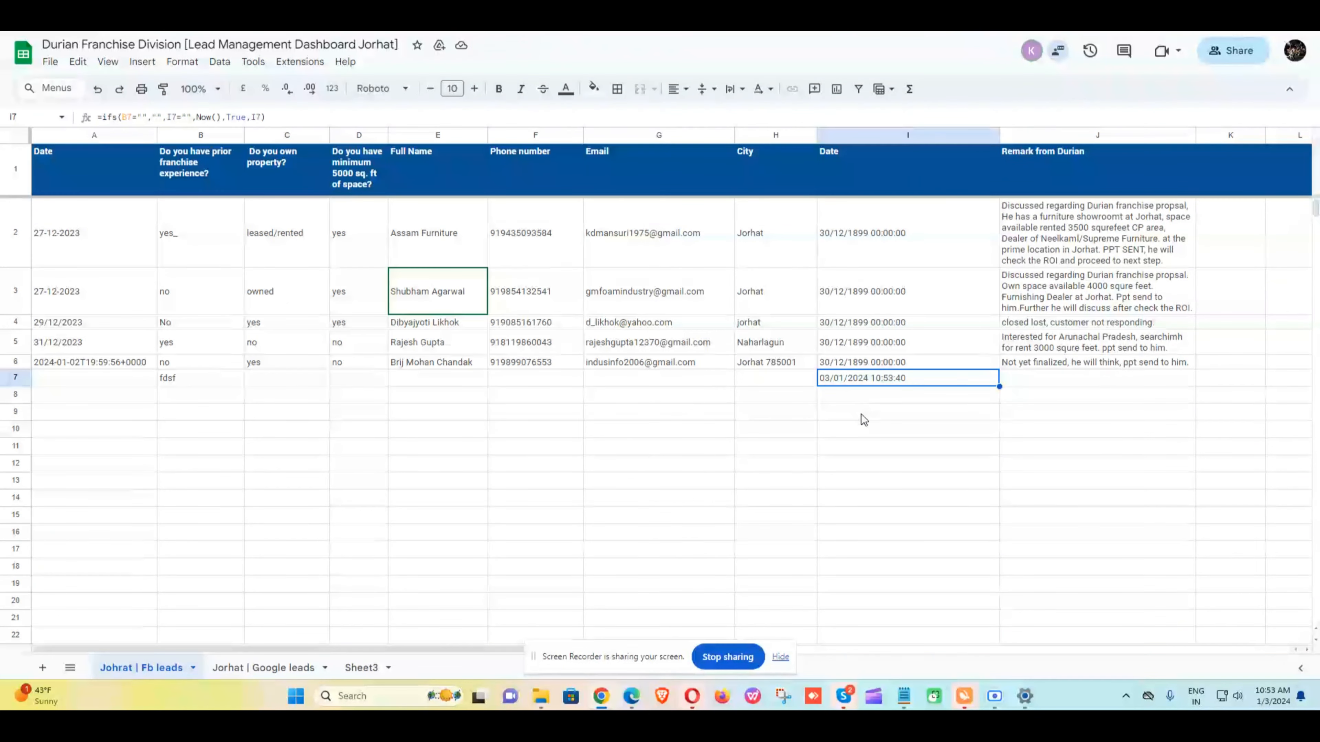
pyautogui.click(863, 428)
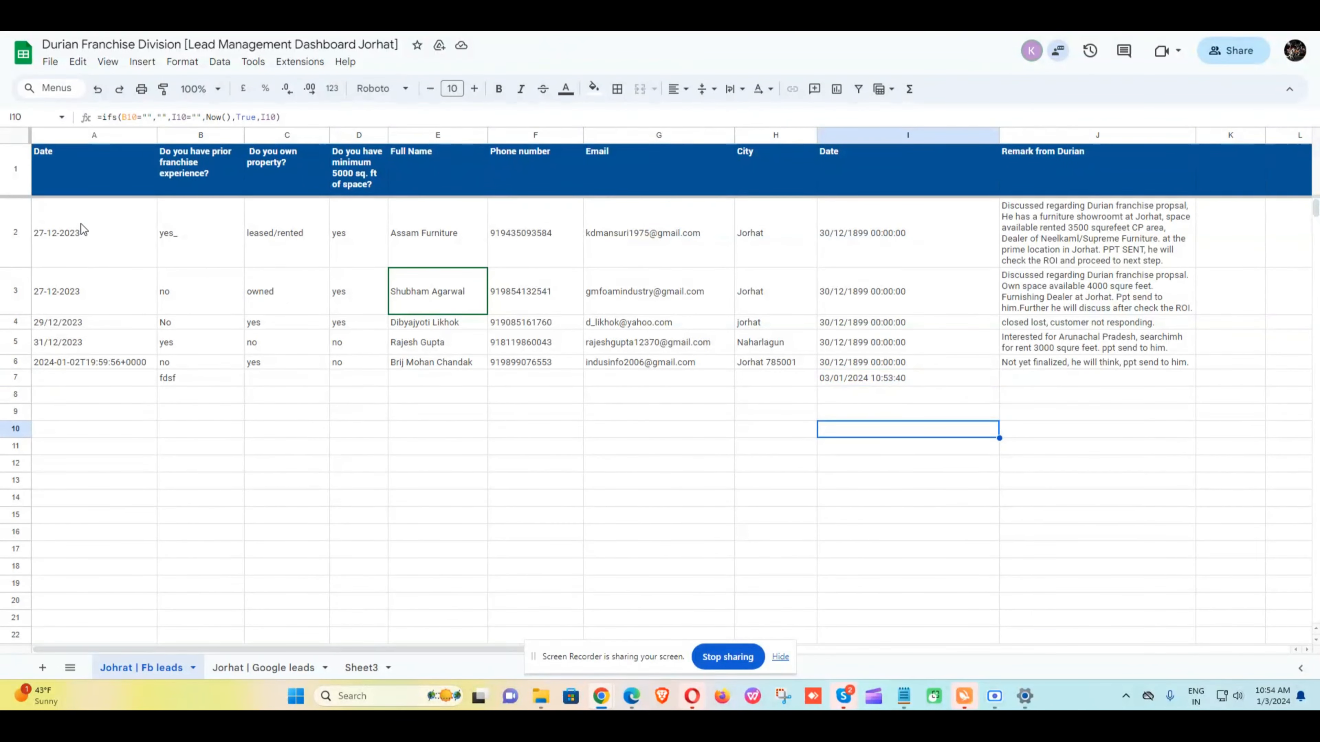
# - Copy the existing dates in A2:A6 into cells I2:I6 of the new Date column
pyautogui.moveTo(82, 229); pyautogui.dragTo(101, 363)
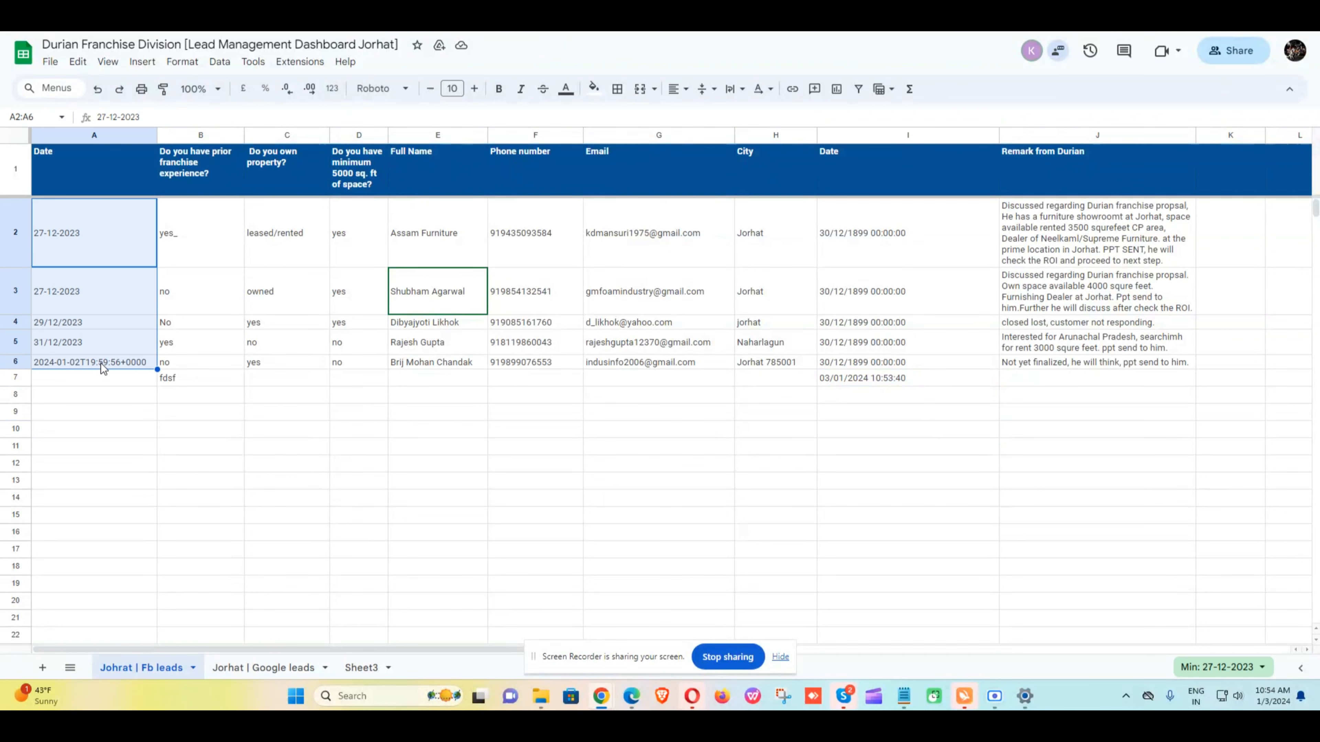
pyautogui.hotkey('ctrl', 'c')
pyautogui.click(874, 236)
pyautogui.hotkey('ctrl', 'v')
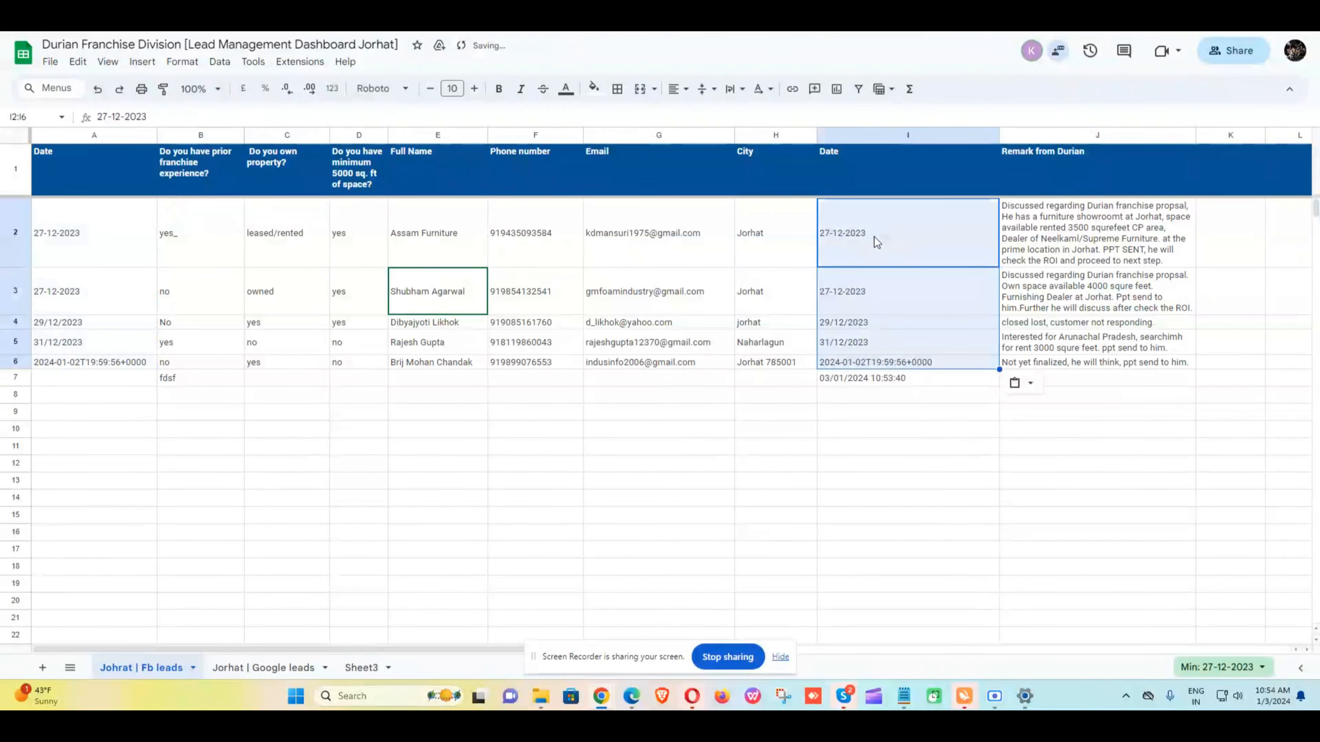
pyautogui.click(883, 407)
# - Test the timestamp formula by entering "fdsfs" in B8, "dsfs" in B10 and "dfsdf" in B12
pyautogui.click(209, 399)
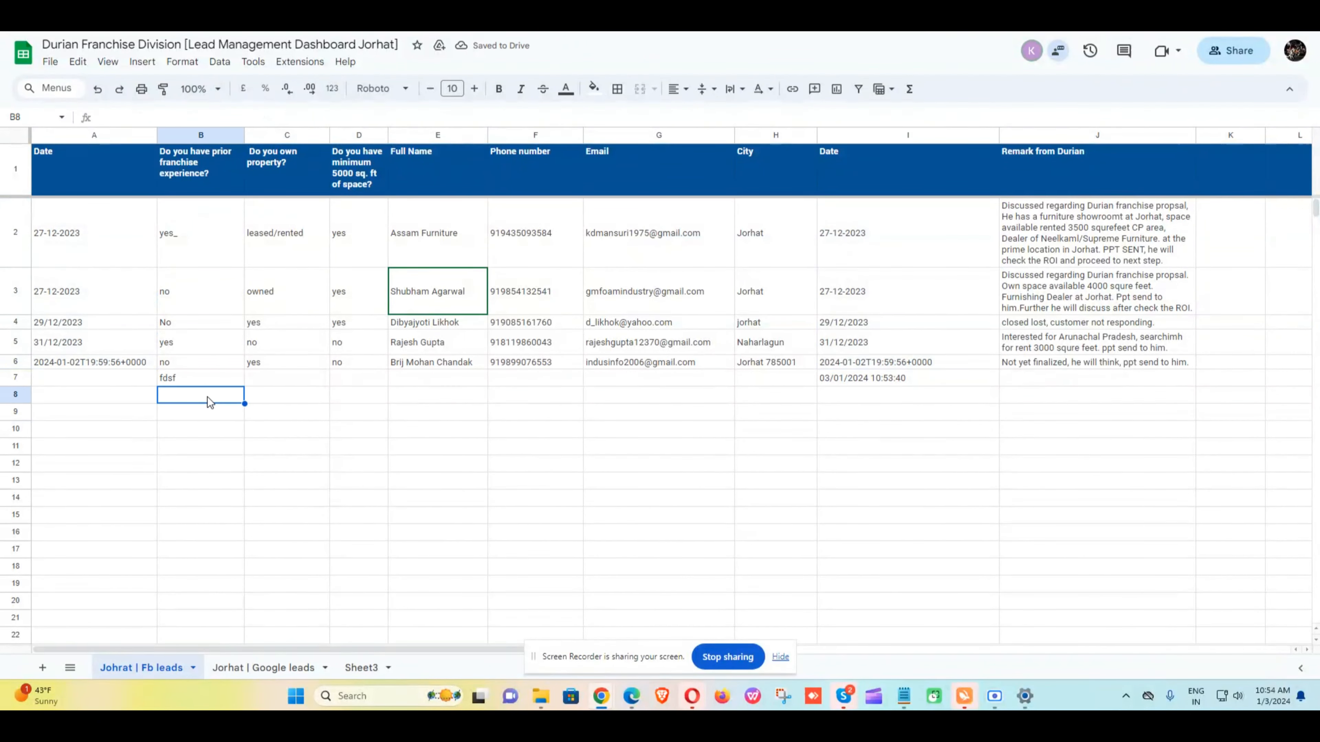
pyautogui.write('fdsfs')
pyautogui.press('Tab')
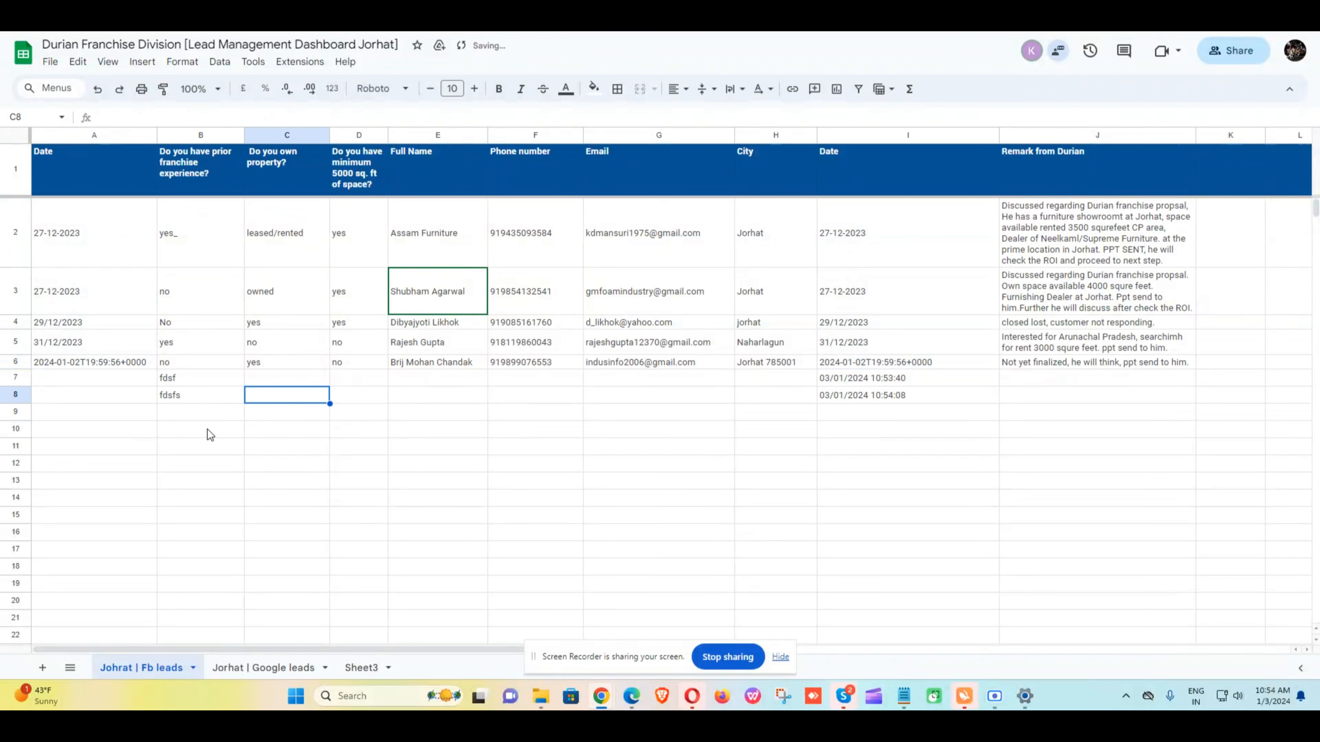
pyautogui.click(207, 430)
pyautogui.write('dsfs')
pyautogui.write('dfsdf')
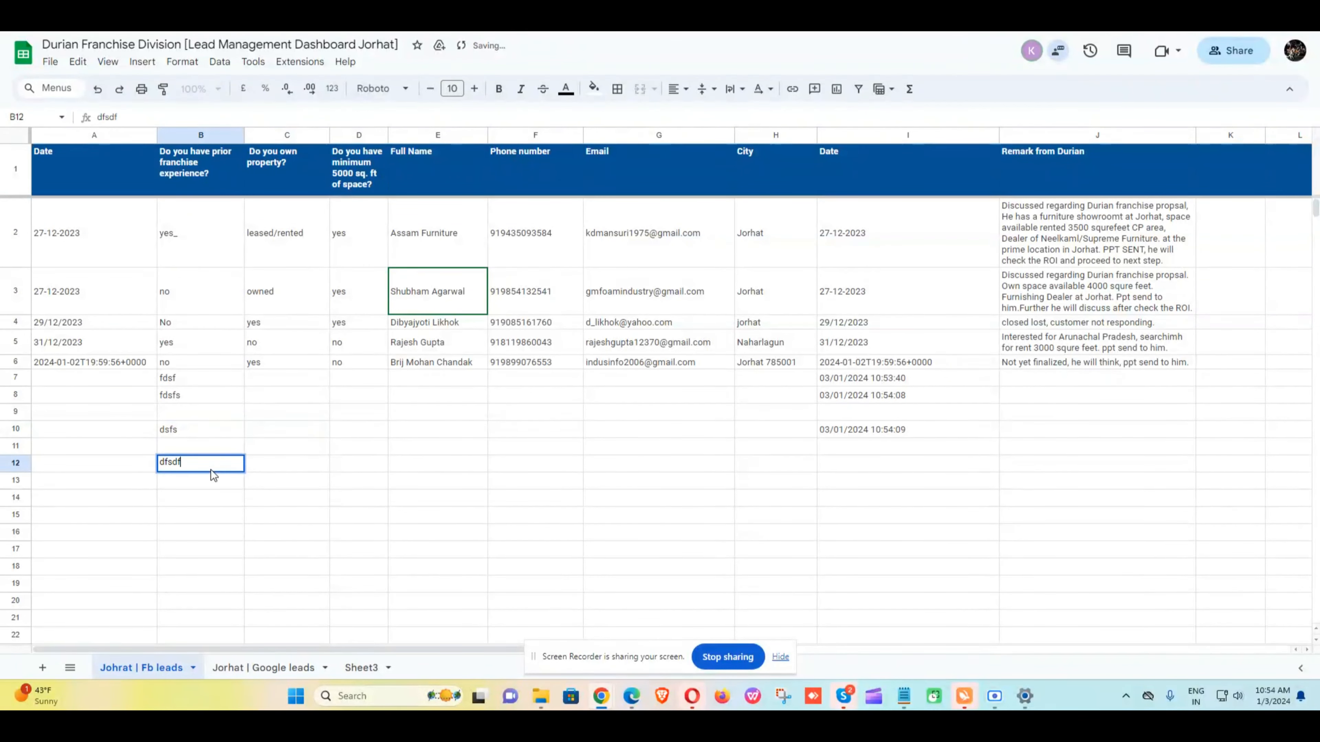
pyautogui.press('Tab')
# - Clear the test entries from cells B7 to B12
pyautogui.click(187, 380)
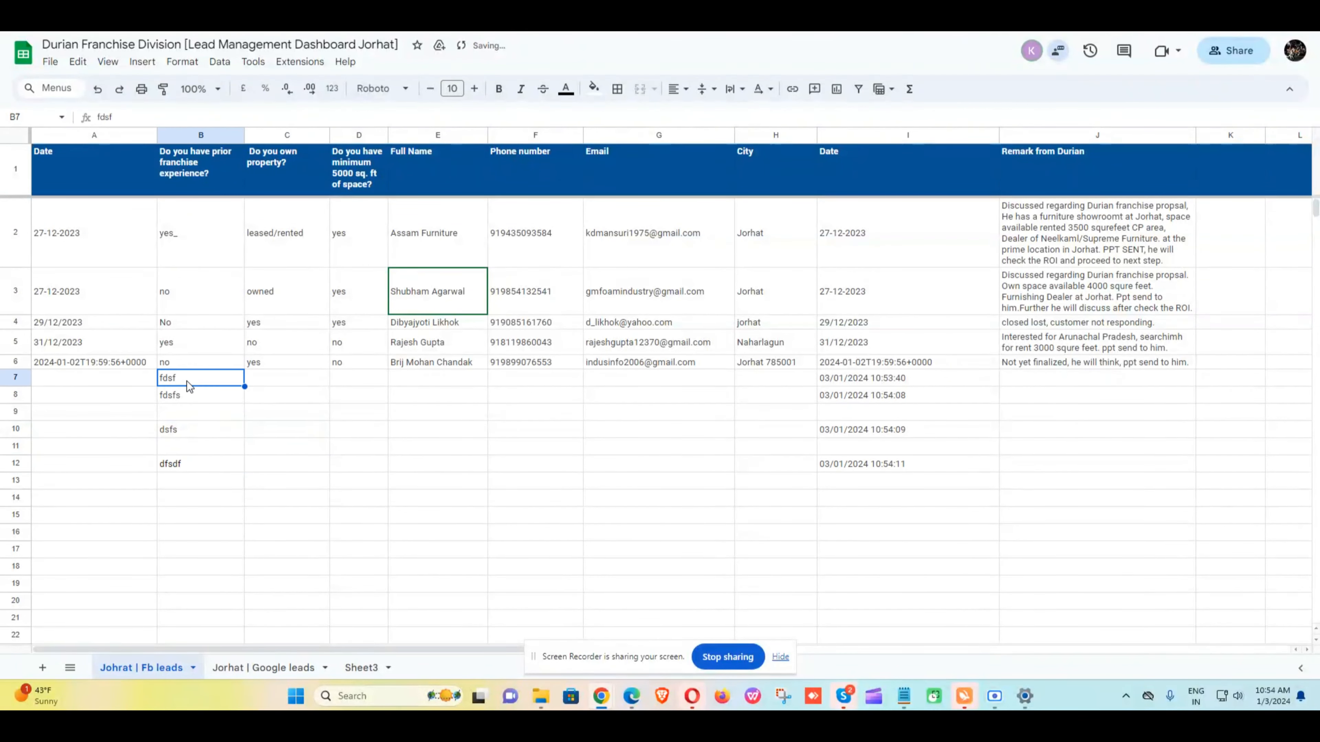
pyautogui.keyDown('shift'); pyautogui.click(186, 460); pyautogui.keyUp('shift')
pyautogui.press('Delete')
pyautogui.click(377, 464)
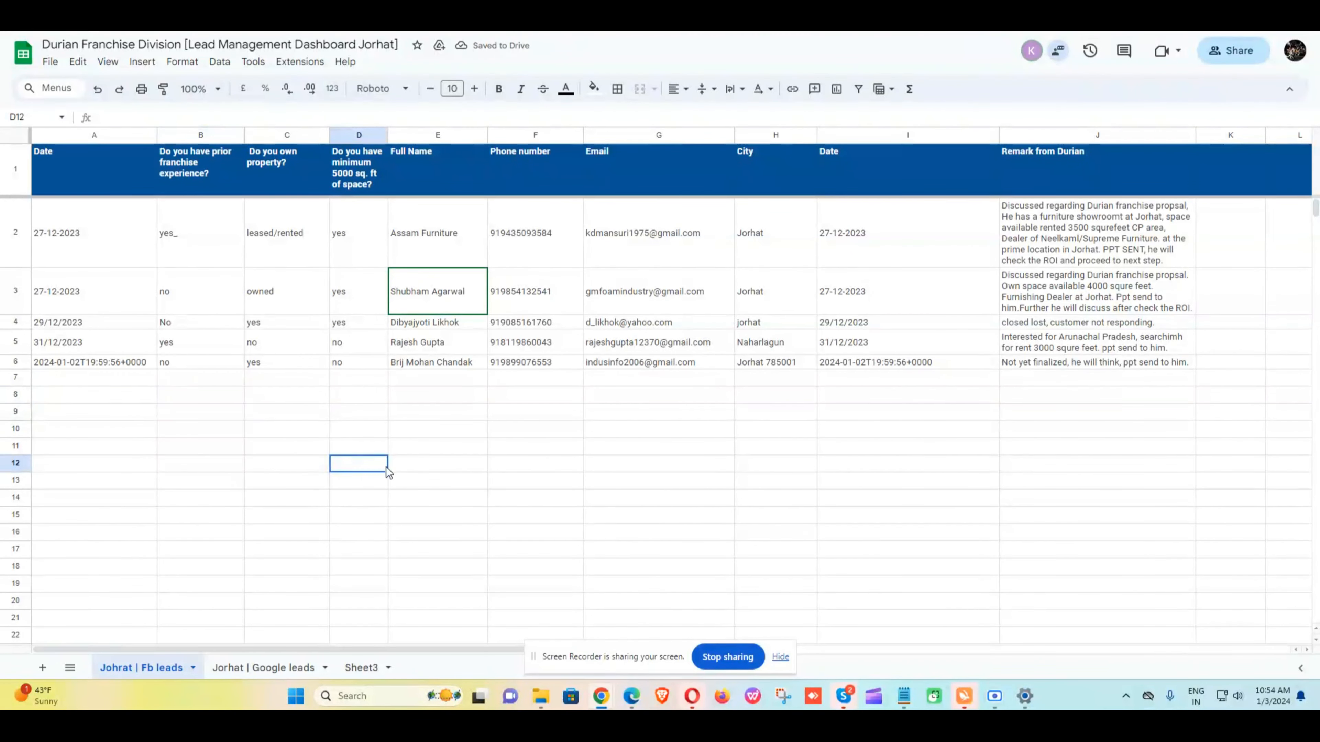
# - Examine the contents of I2 and the timestamp formula in the empty rows of Date column I, such as I9
pyautogui.click(892, 232)
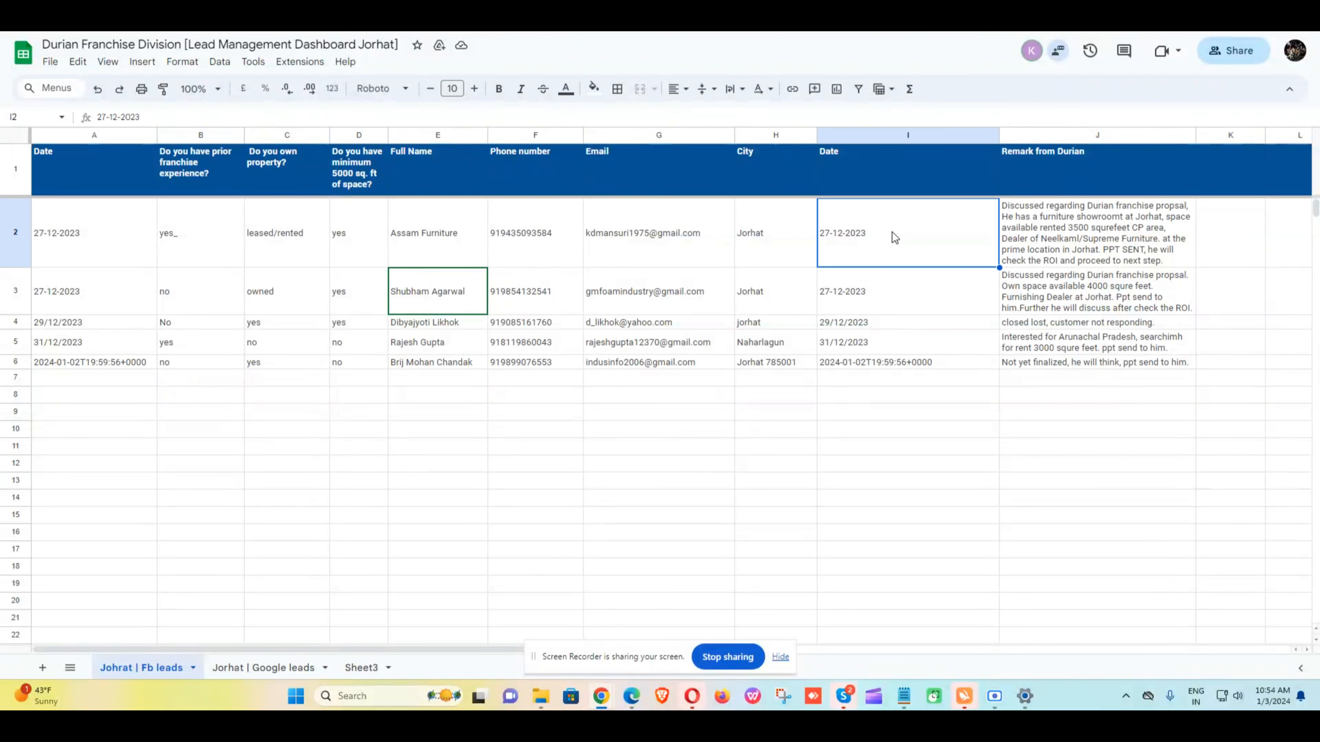
pyautogui.doubleClick(871, 245)
pyautogui.click(877, 480)
pyautogui.click(856, 417)
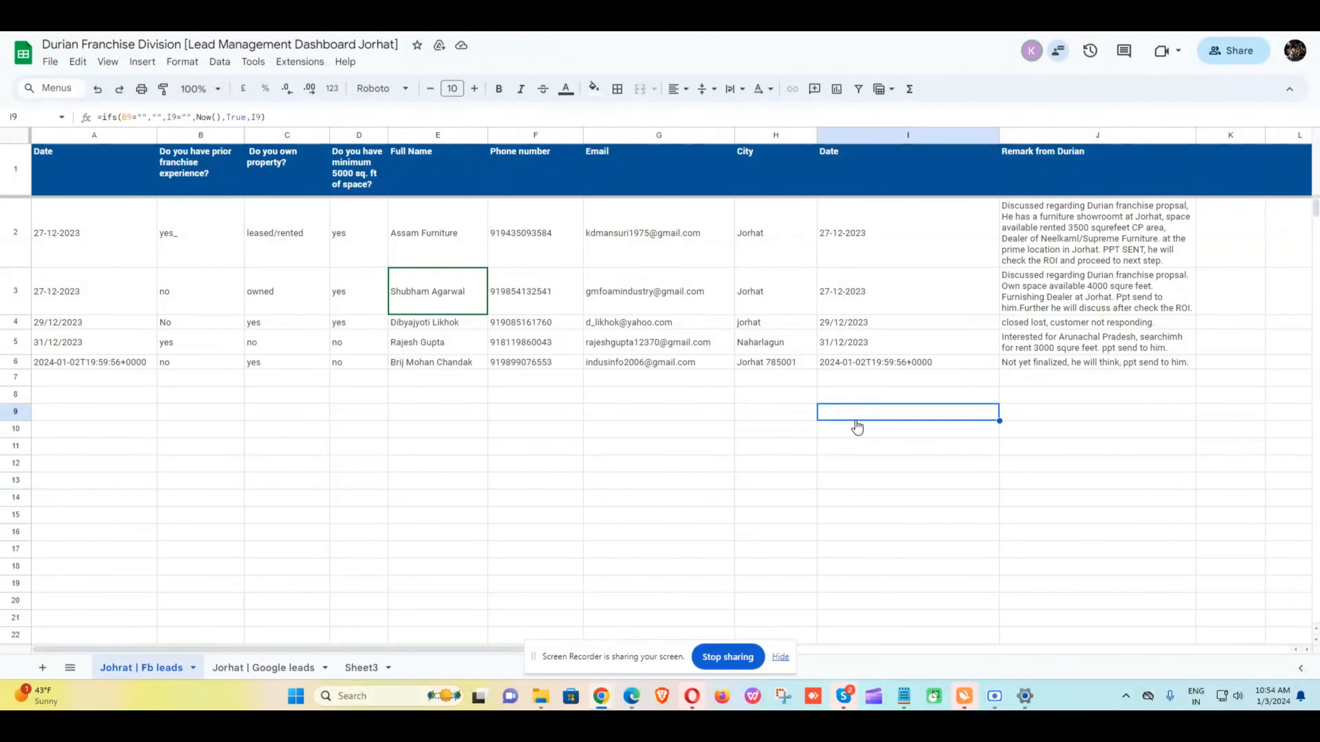
pyautogui.doubleClick(856, 419)
pyautogui.moveTo(275, 118); pyautogui.dragTo(14, 174)
pyautogui.click(842, 497)
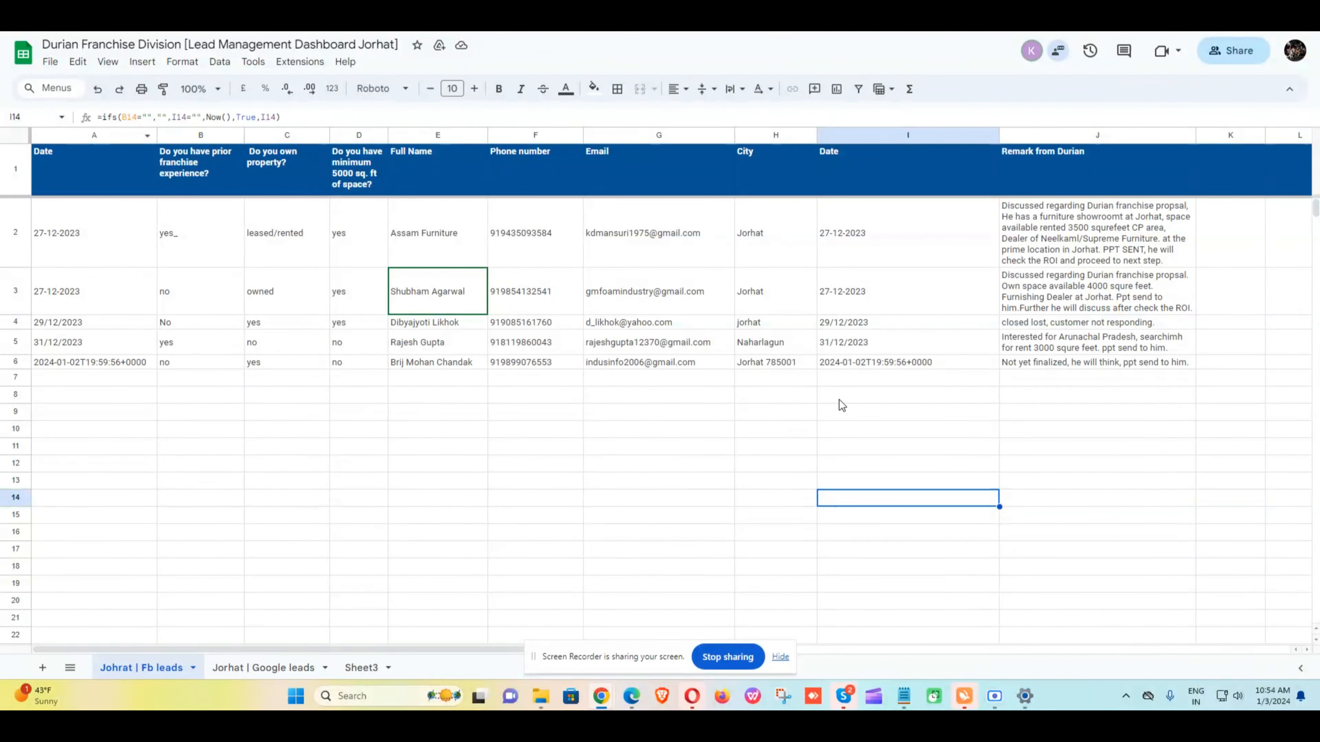
# - Set iterative calculation to On in the spreadsheet's calculation settings and save the settings
pyautogui.click(50, 64)
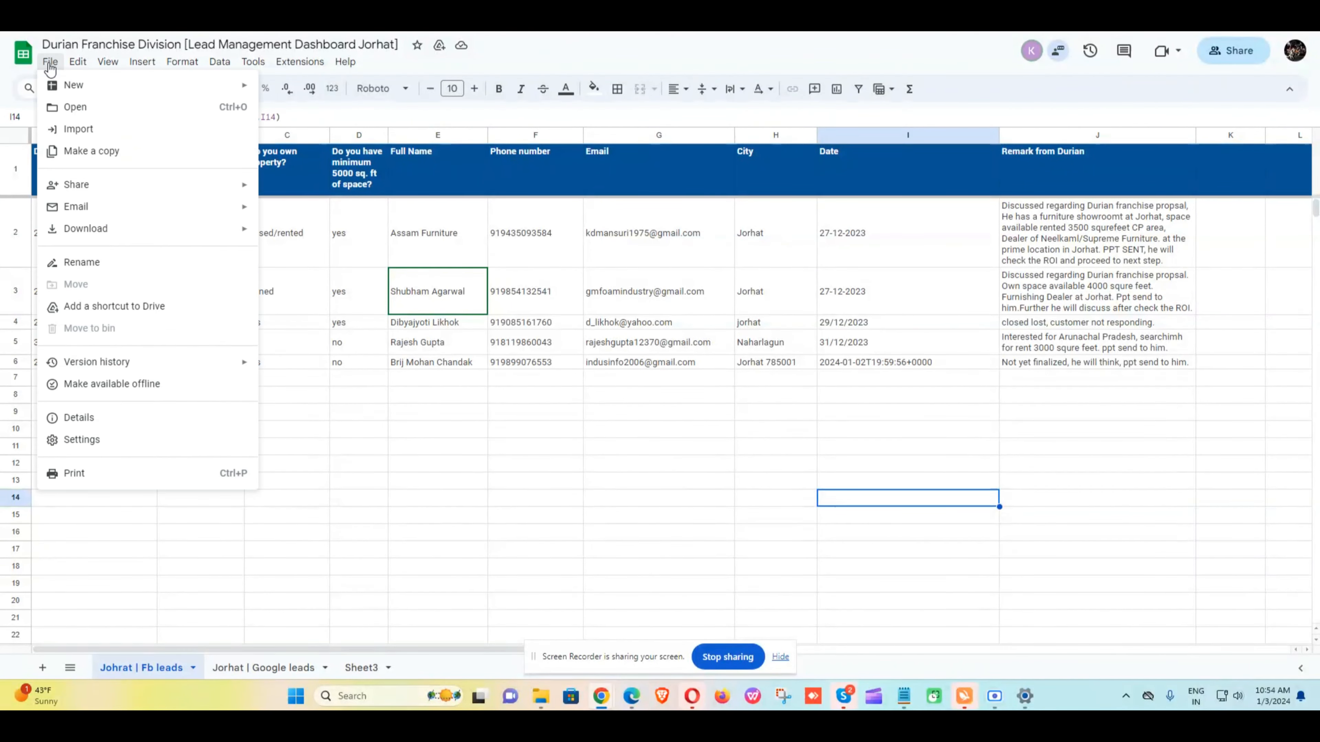
pyautogui.click(73, 442)
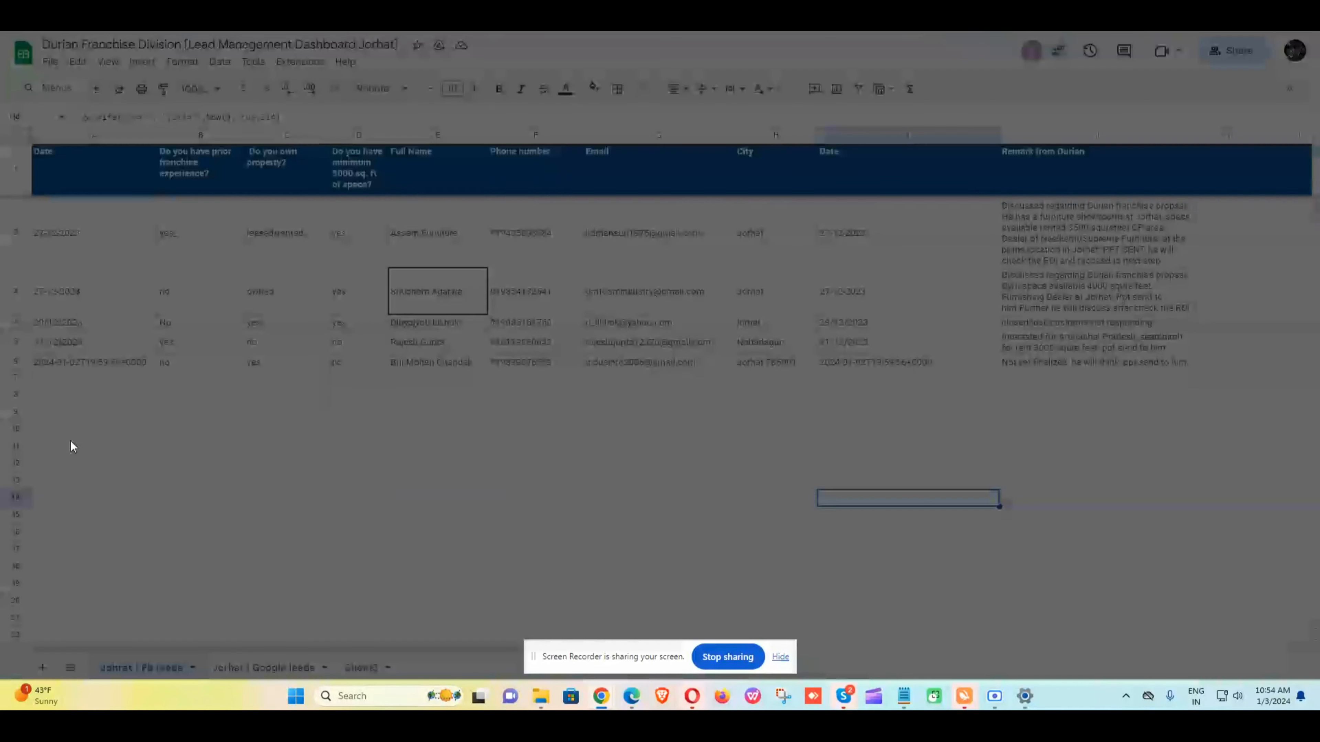
pyautogui.click(573, 260)
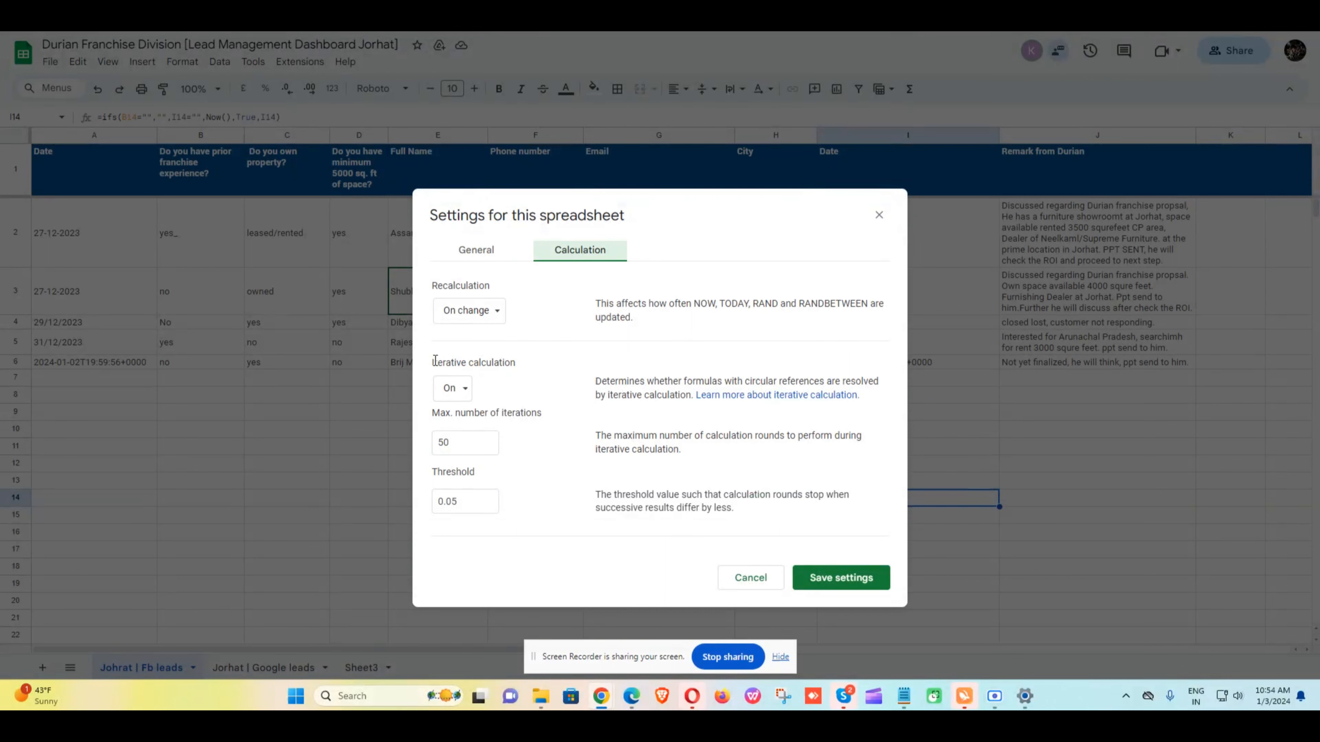
pyautogui.moveTo(432, 363); pyautogui.dragTo(528, 367)
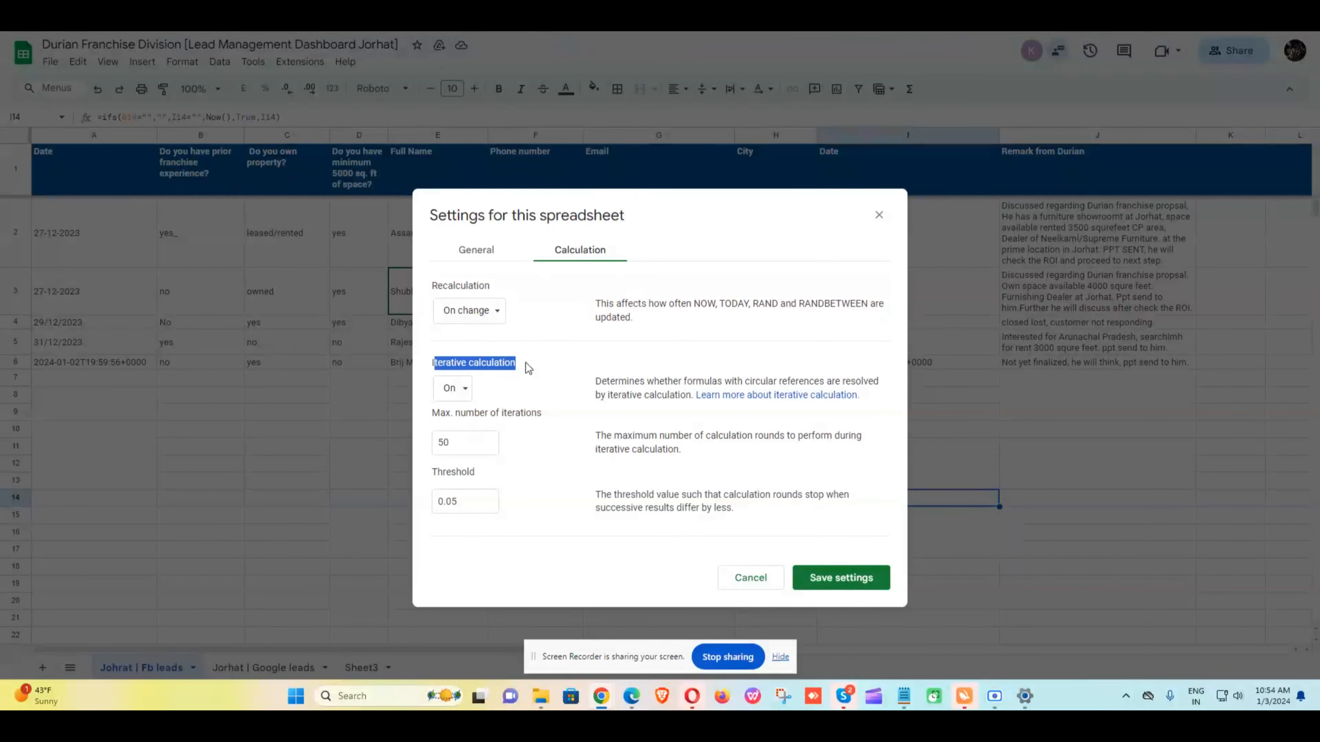
pyautogui.click(461, 396)
pyautogui.click(463, 390)
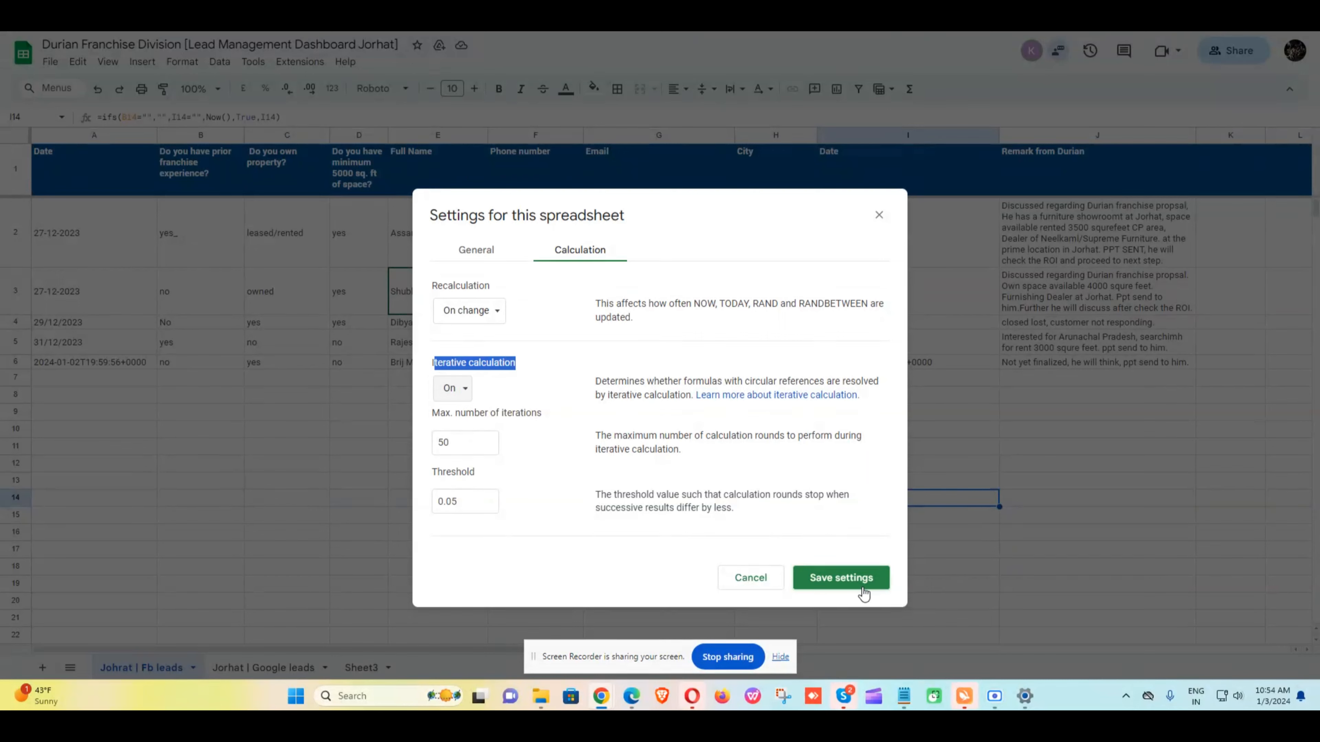
pyautogui.click(863, 587)
pyautogui.click(778, 500)
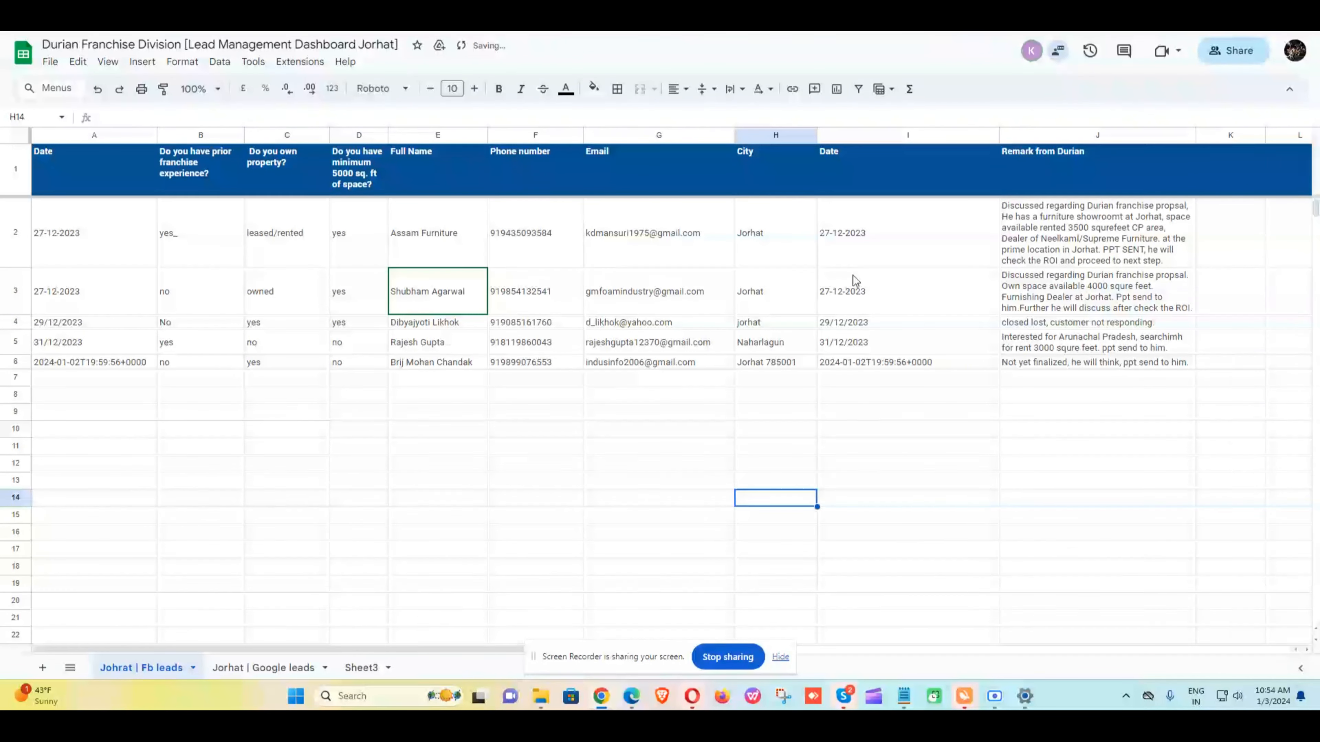
pyautogui.click(858, 230)
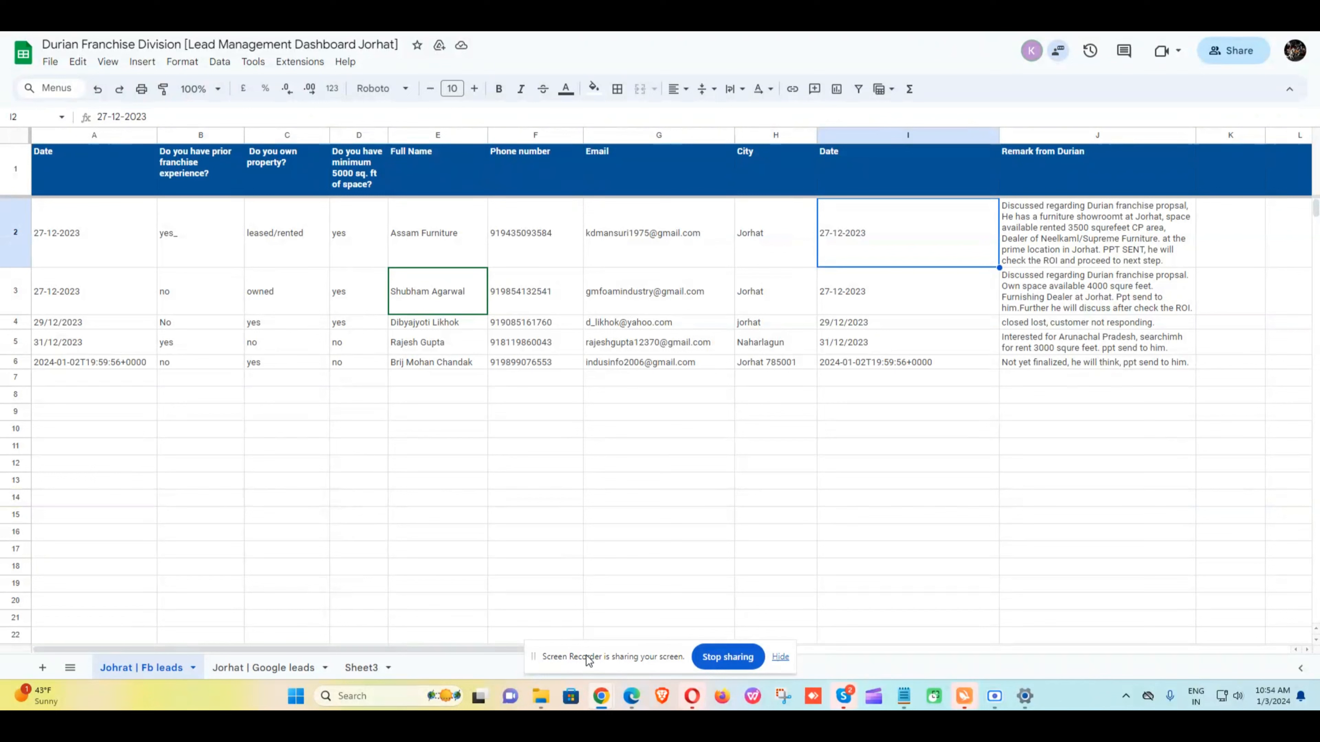
pyautogui.click(873, 402)
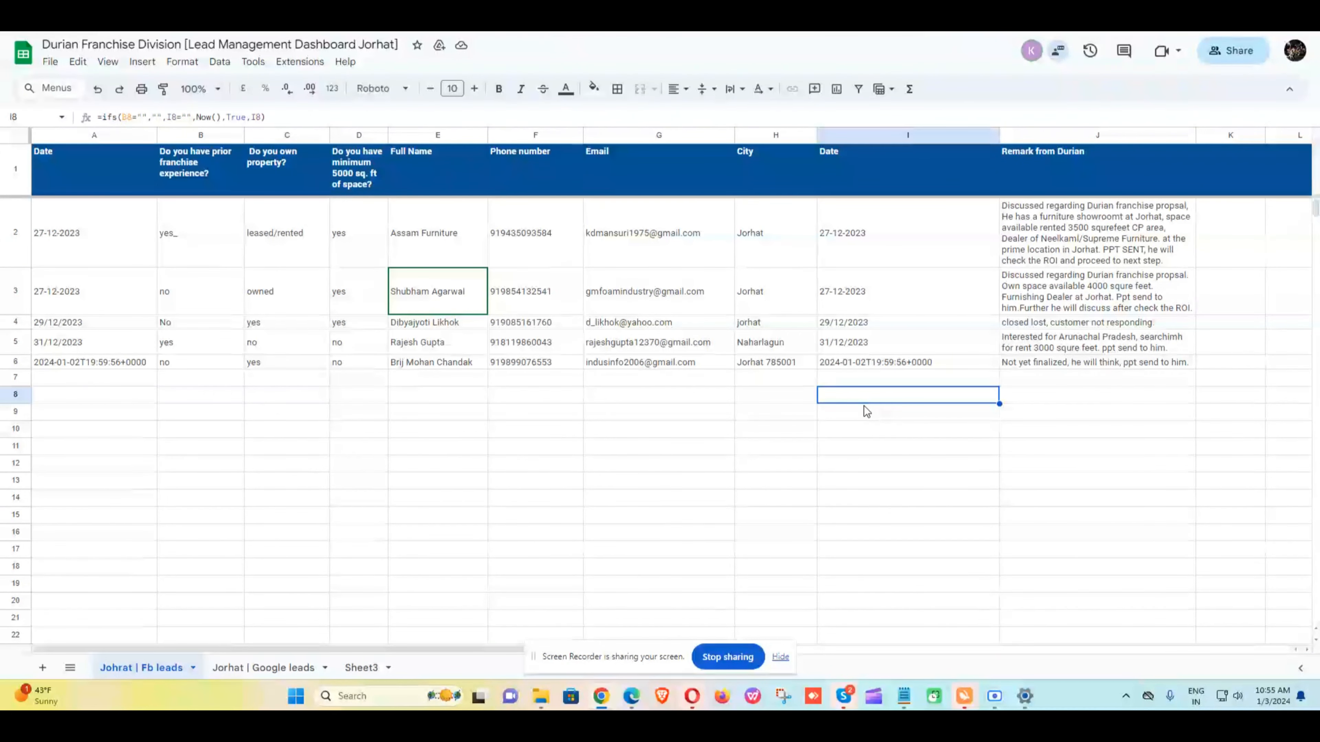
pyautogui.click(862, 411)
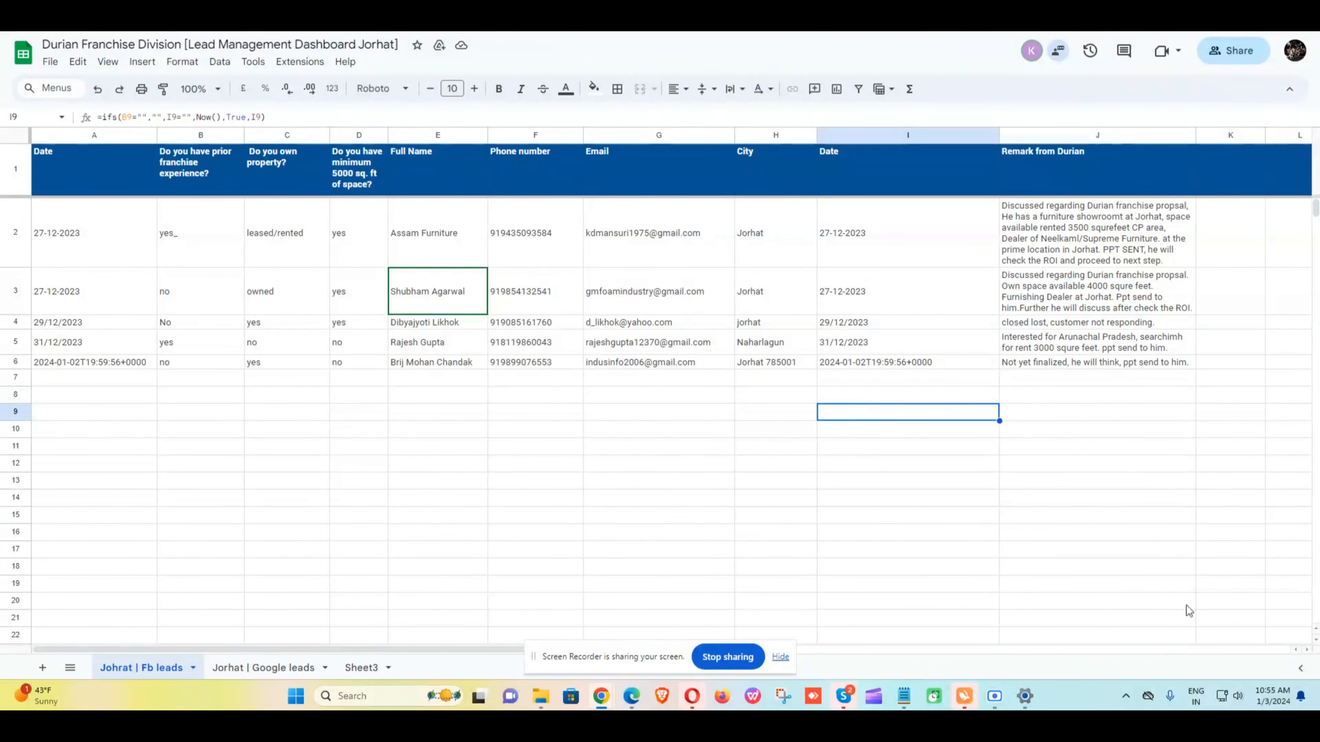
# - Switch to Windows date and time settings, open the manual date and time change, cancel it, and restore automatic time setting
pyautogui.rightClick(1275, 693)
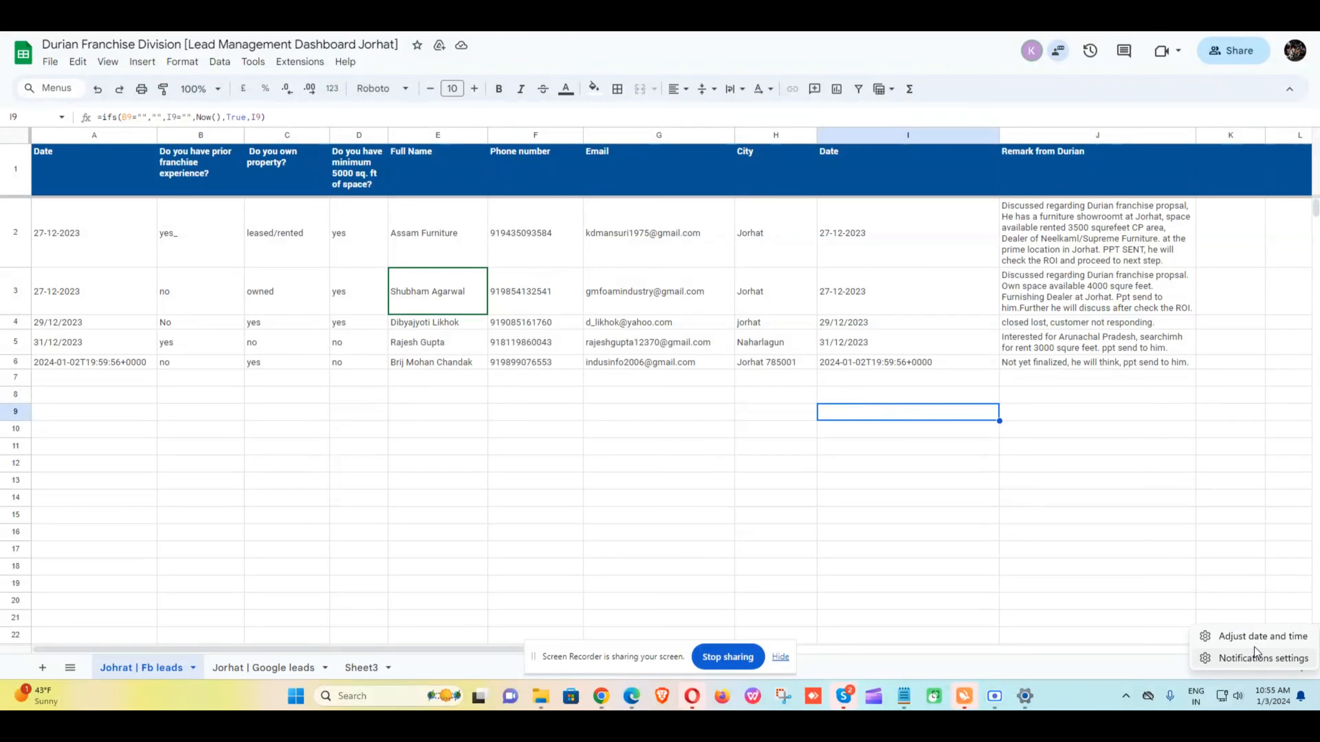
pyautogui.click(1254, 638)
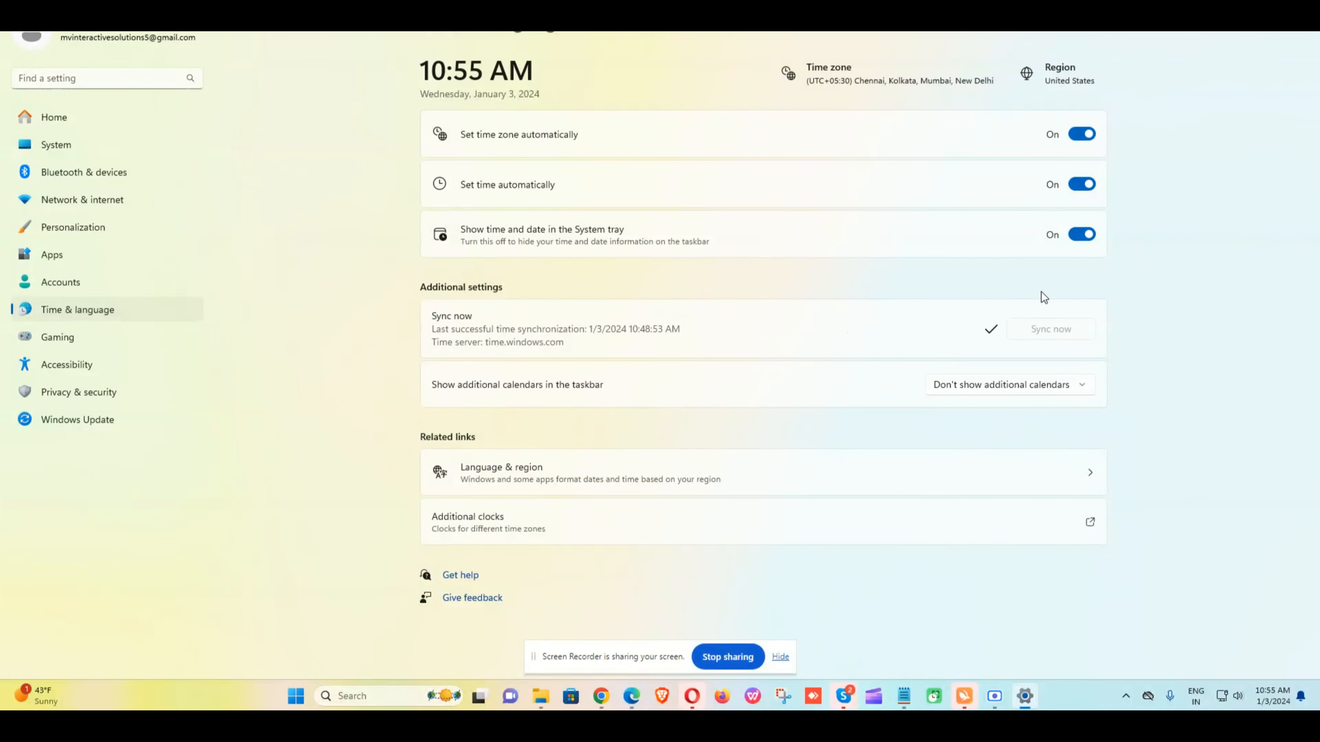
pyautogui.click(1084, 186)
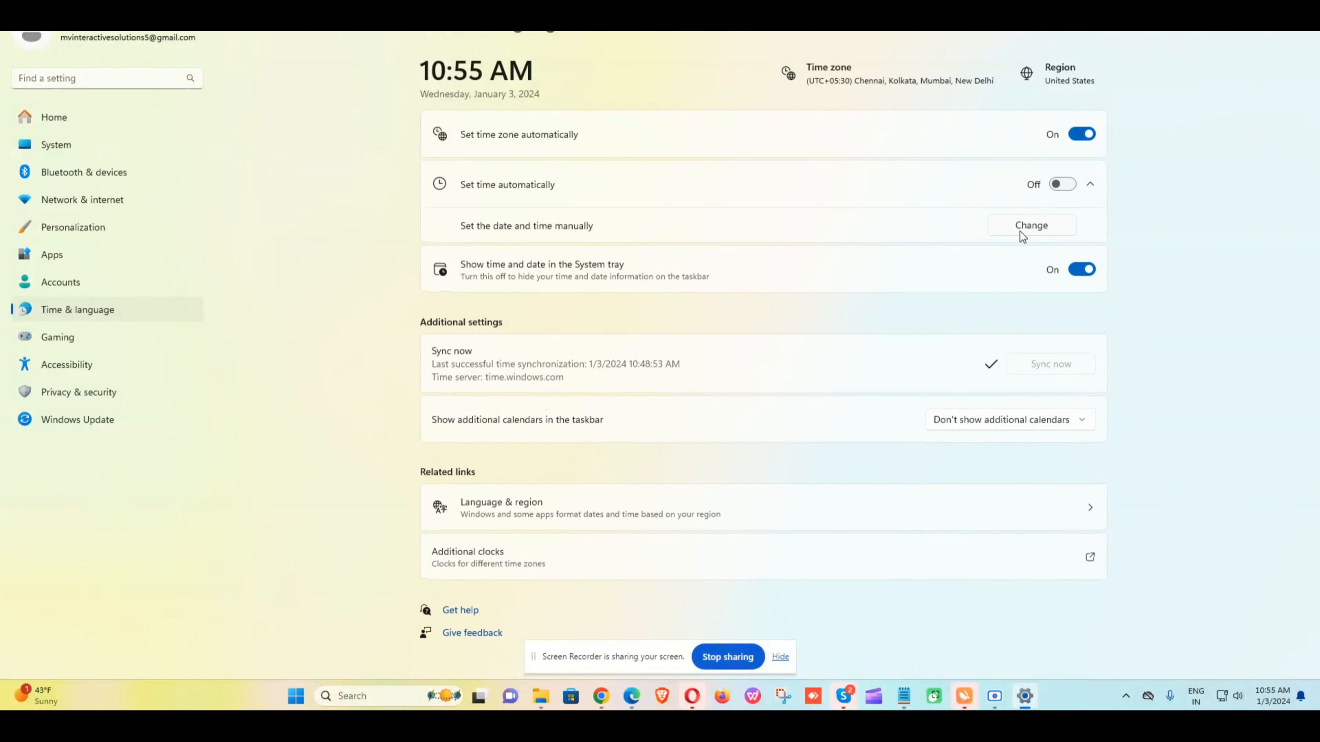
pyautogui.click(1021, 230)
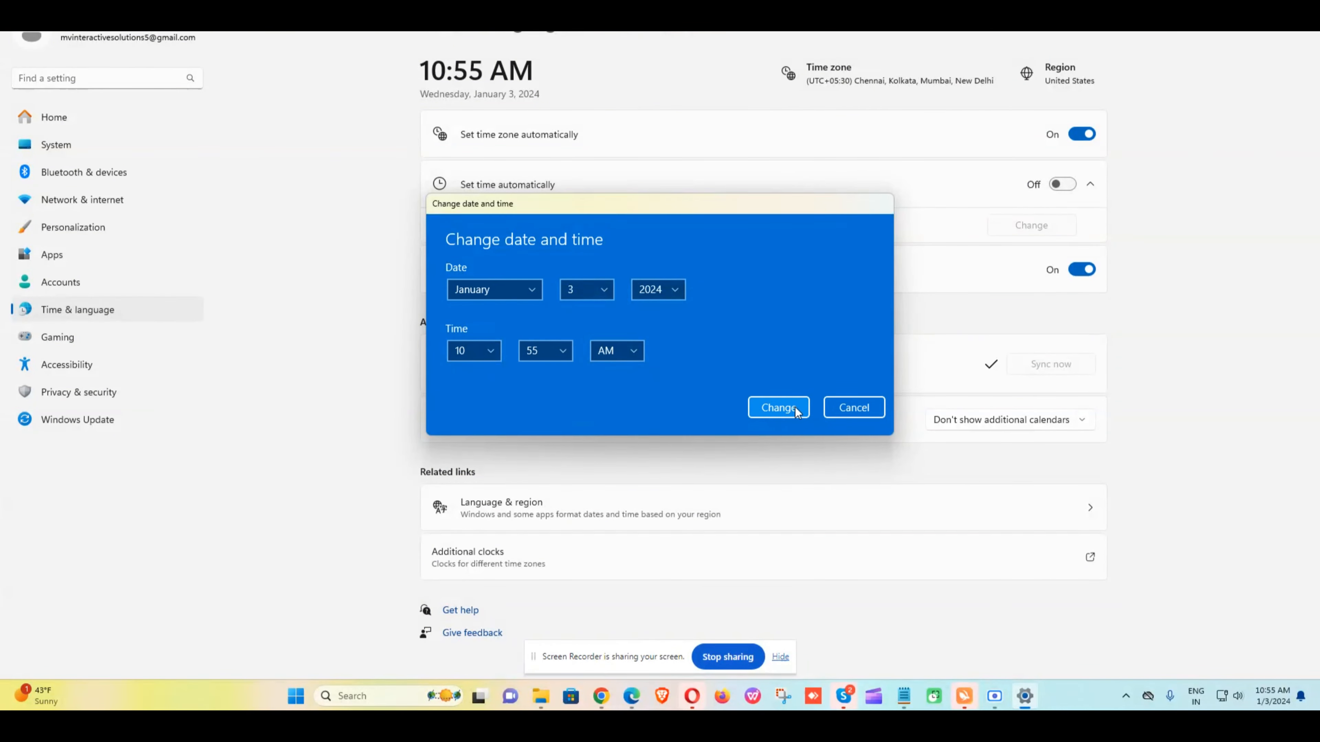
pyautogui.click(851, 408)
pyautogui.click(1059, 183)
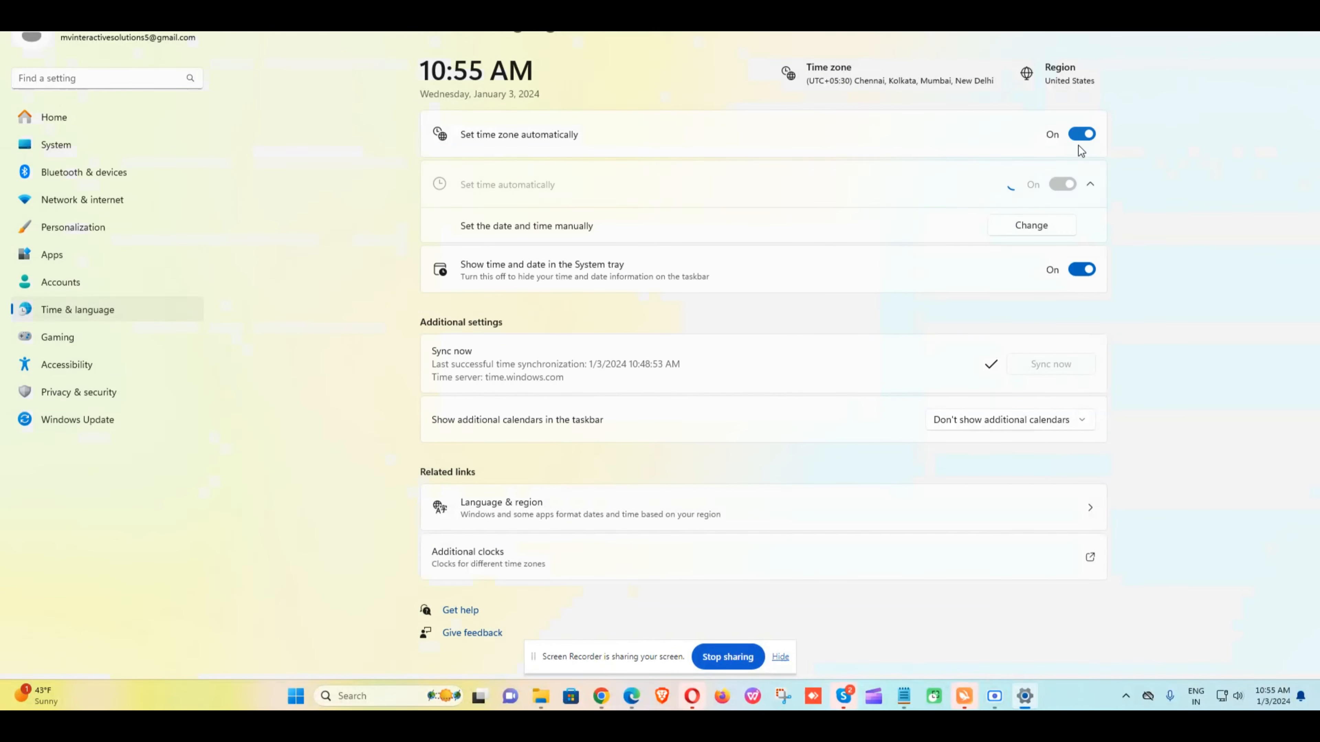
# - Turn off automatic time zone, keep (UTC+05:30) Chennai, Kolkata, Mumbai, New Delhi in the zone list, and turn the automatic setting back on
pyautogui.click(1055, 135)
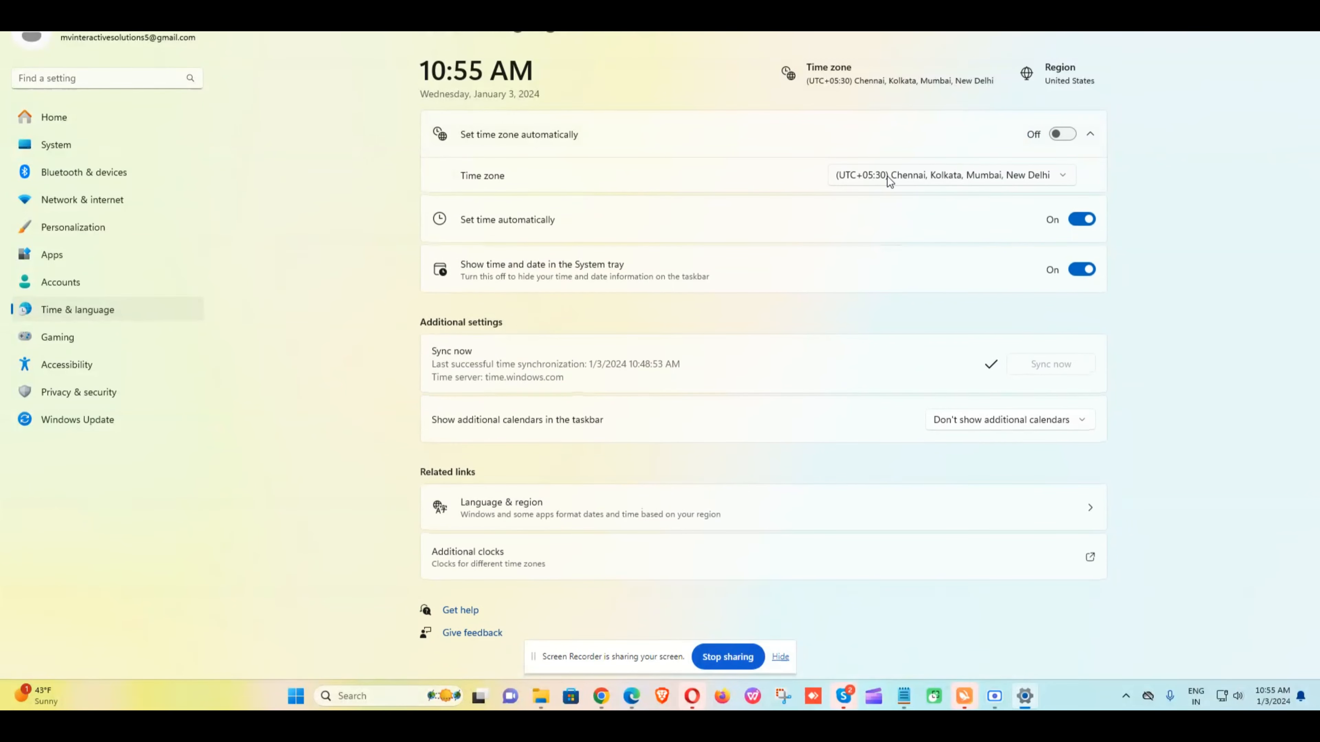
pyautogui.click(979, 181)
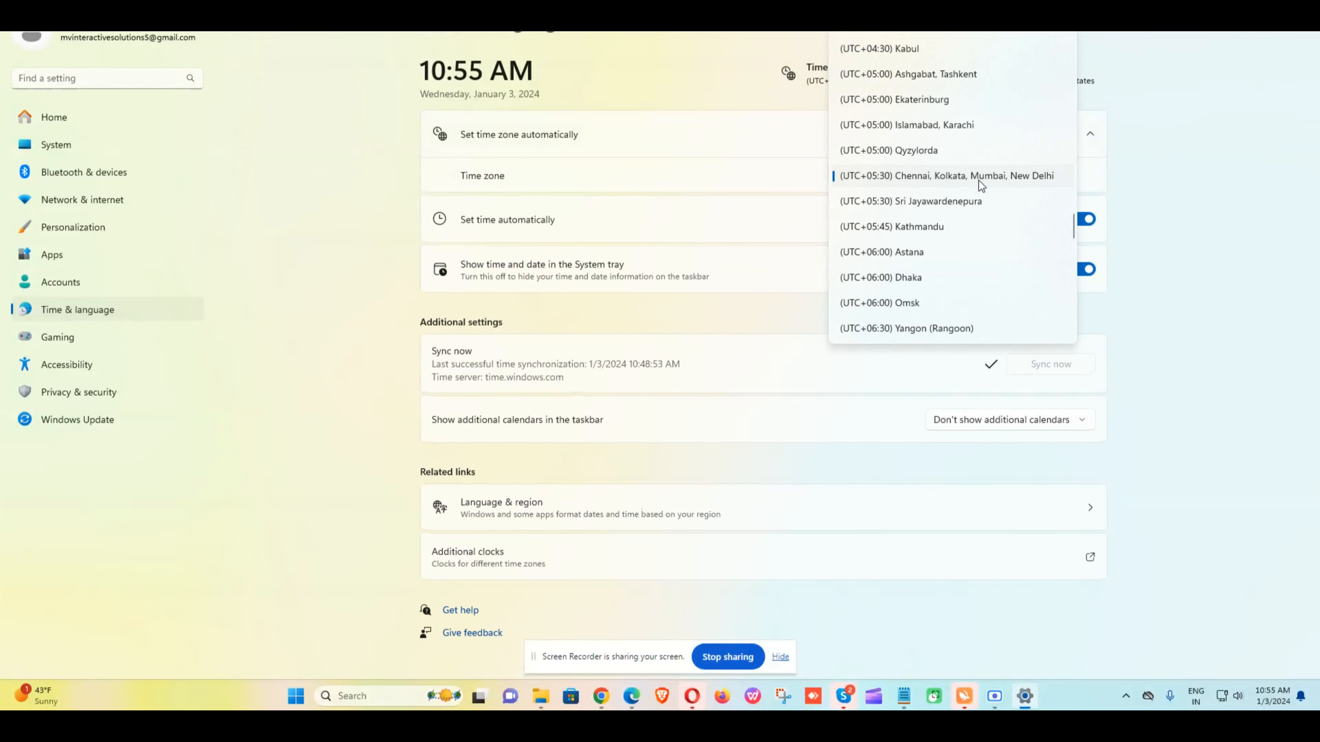
pyautogui.click(979, 180)
pyautogui.click(1061, 134)
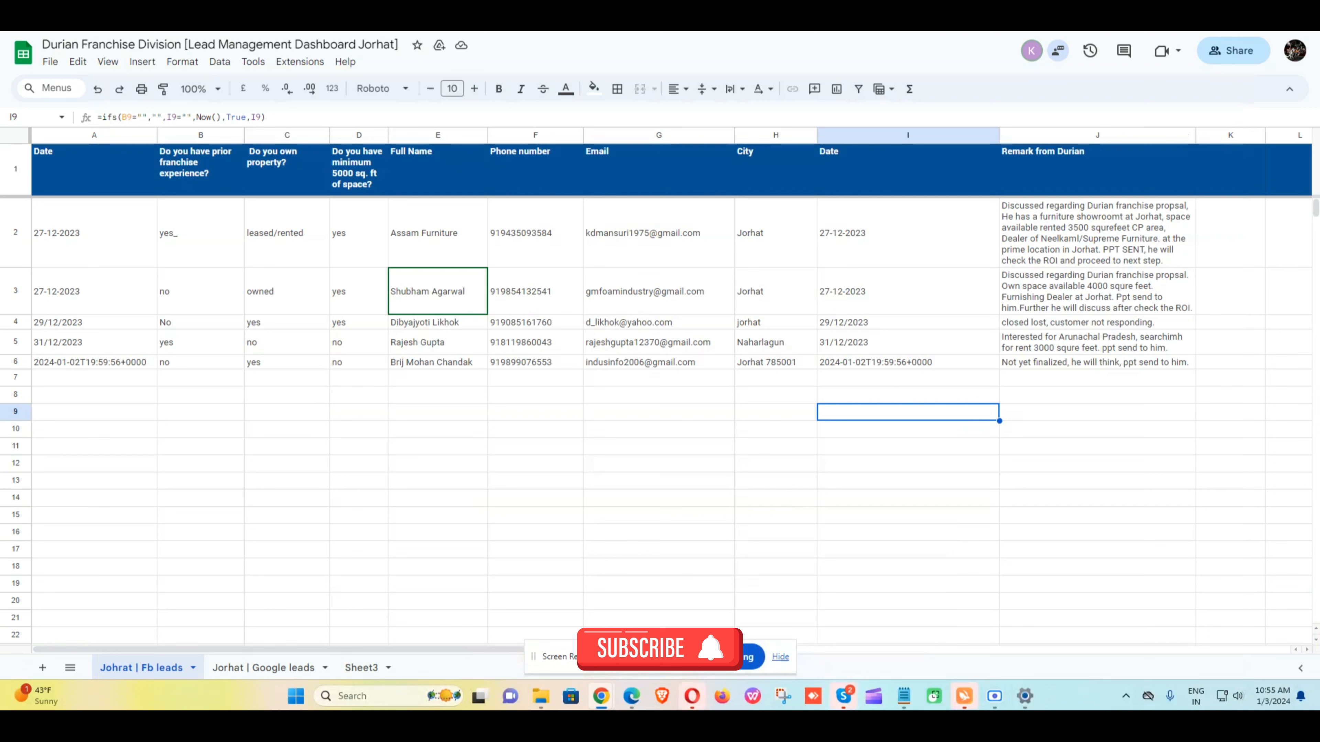
pyautogui.moveTo(624, 656); pyautogui.dragTo(631, 558)
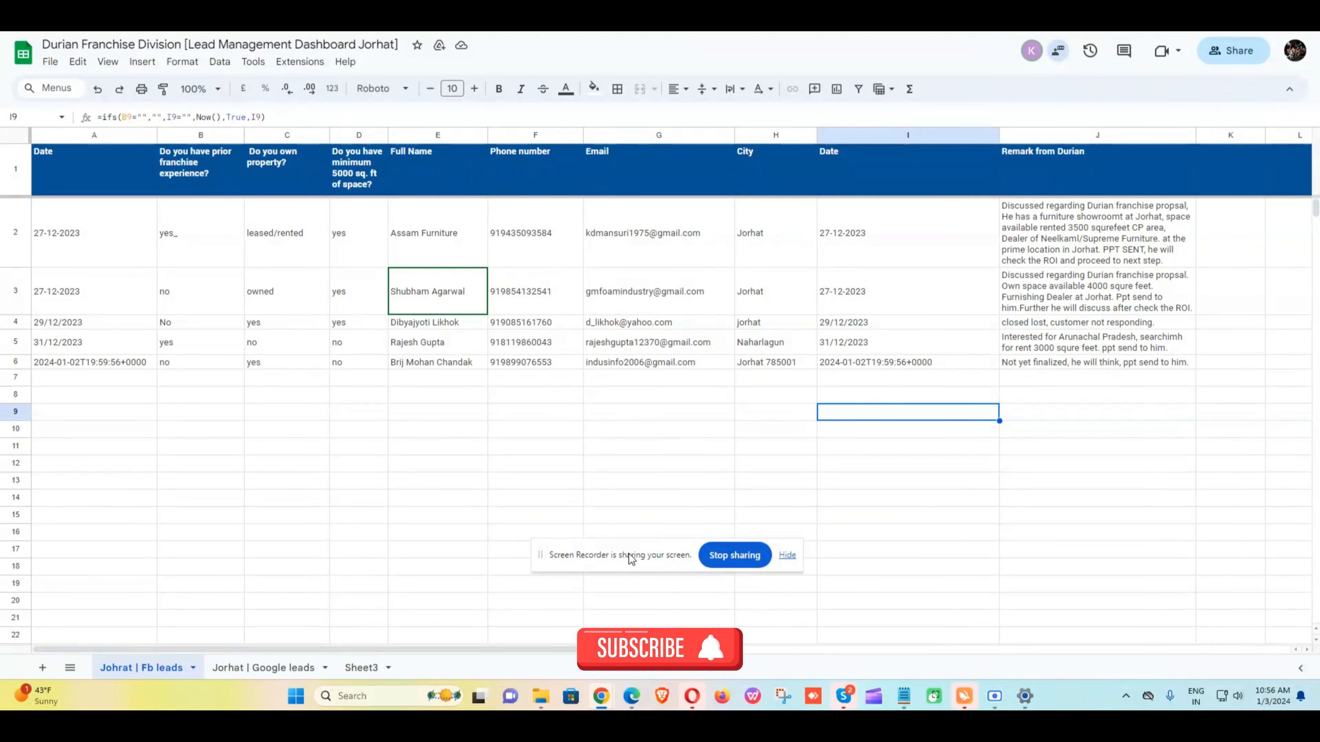